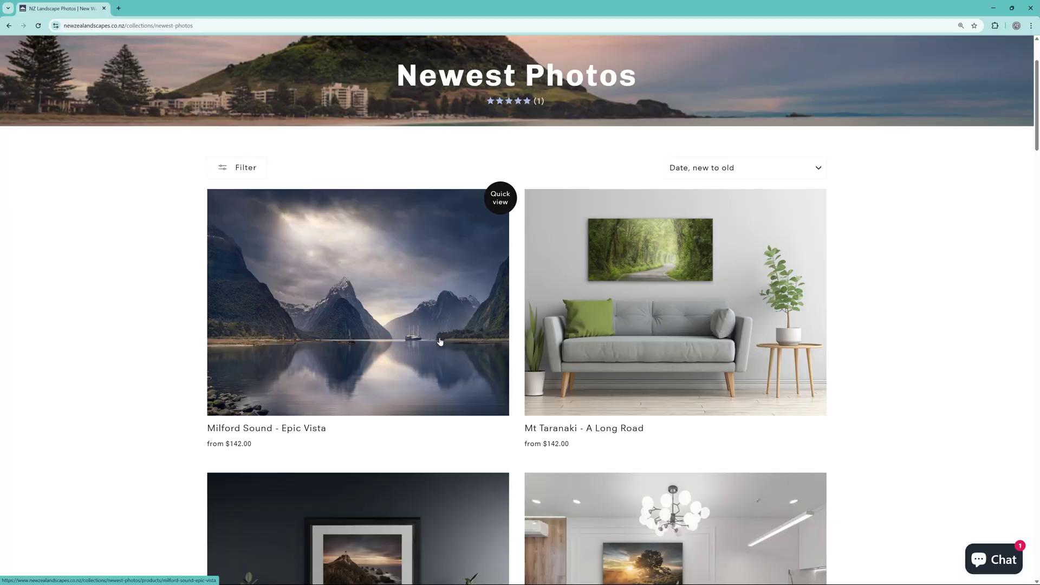
# Step: Browse the Newest Photos collection on the website and the landscape photo catalogue in Lightroom Classic
pyautogui.scroll(-2, 440, 341)
pyautogui.scroll(-5, 440, 342)
pyautogui.click(554, 362)
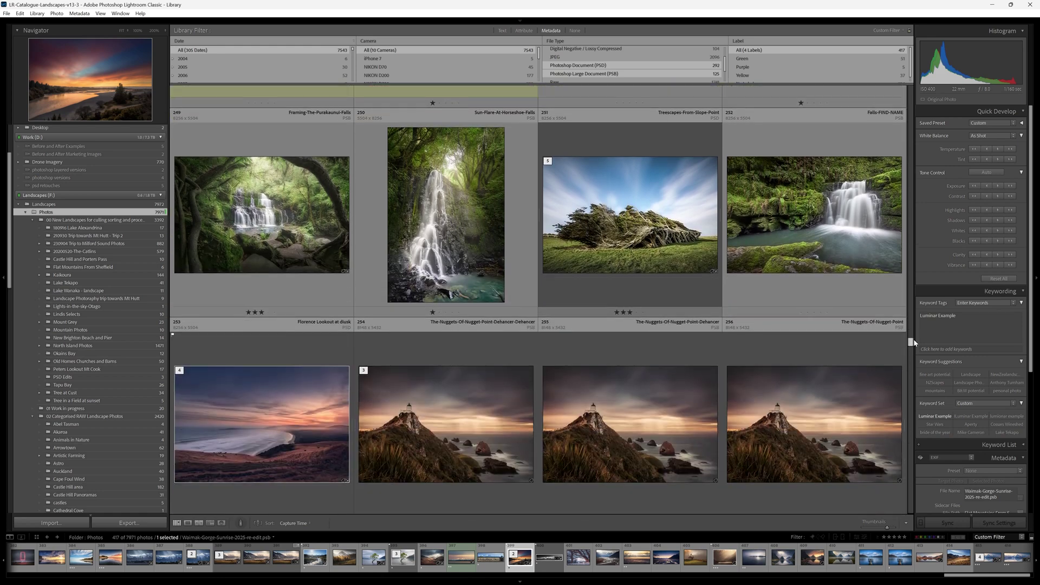
pyautogui.scroll(-4, 916, 346)
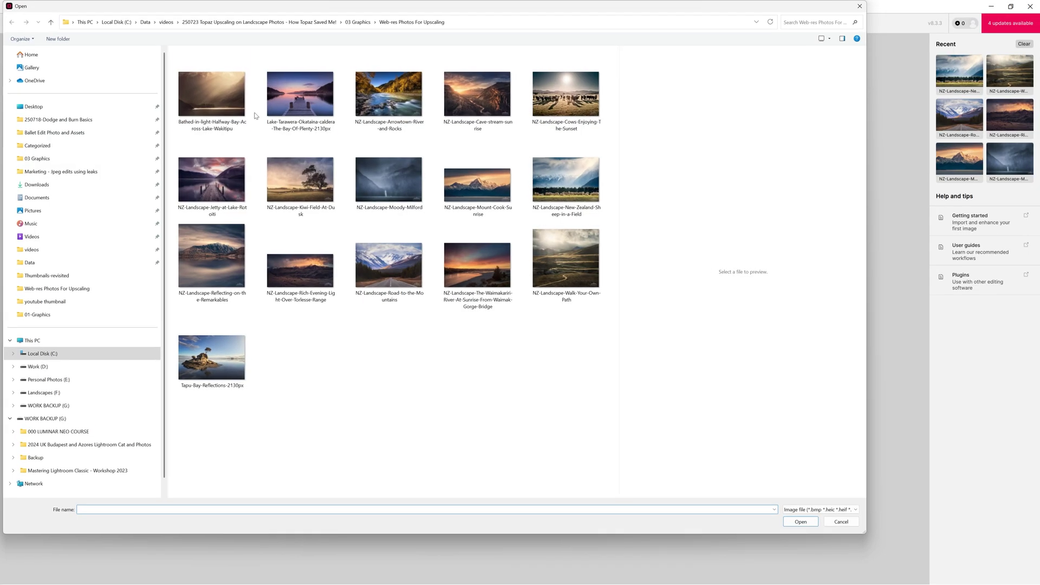
# Step: Preview several low-resolution landscape photos in the Web-res Photos For Upscaling folder, enlarging the preview area
pyautogui.click(238, 103)
pyautogui.click(401, 103)
pyautogui.click(498, 119)
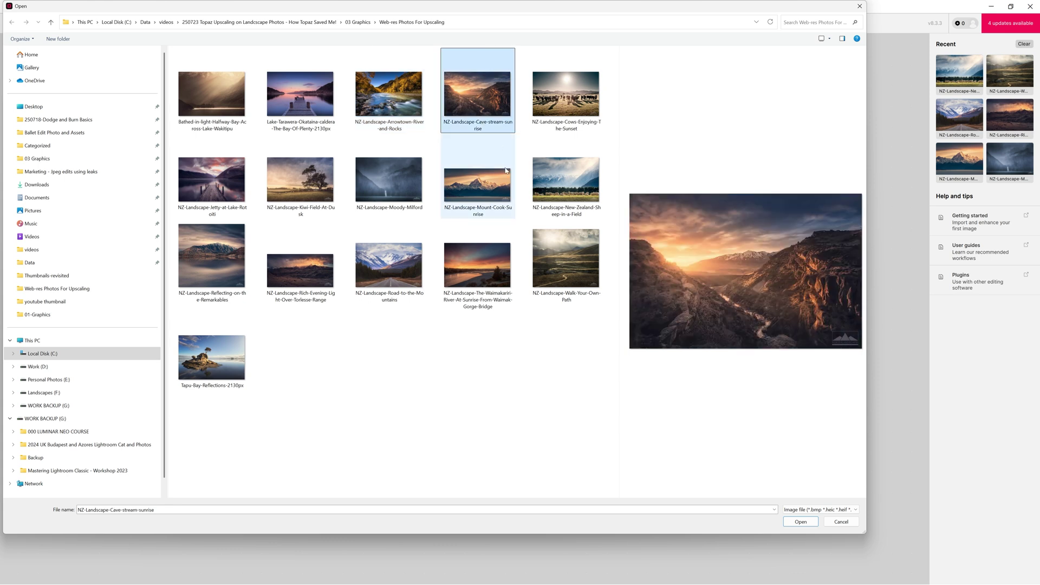
pyautogui.click(565, 182)
pyautogui.click(477, 266)
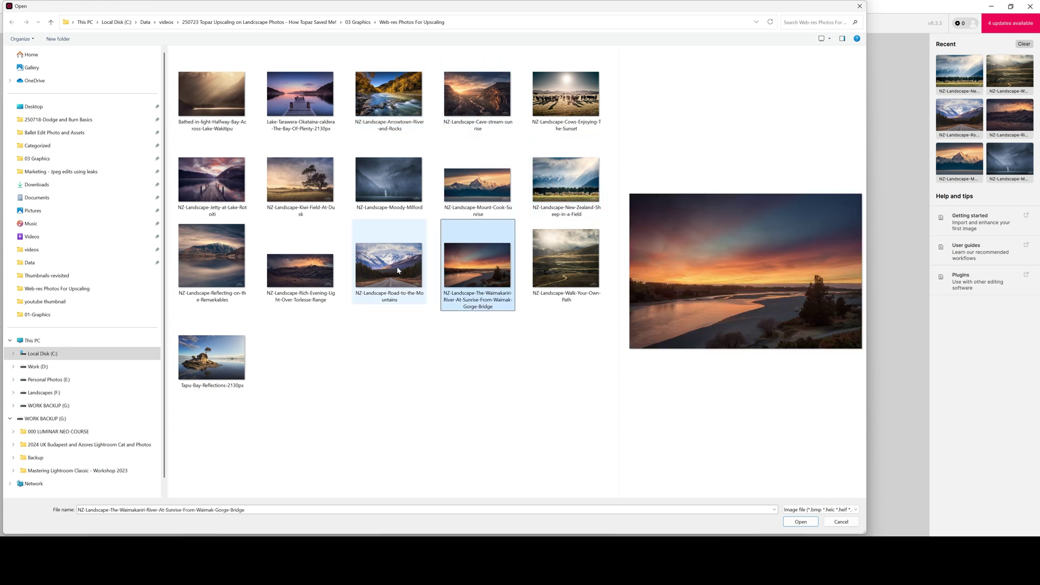
pyautogui.click(399, 271)
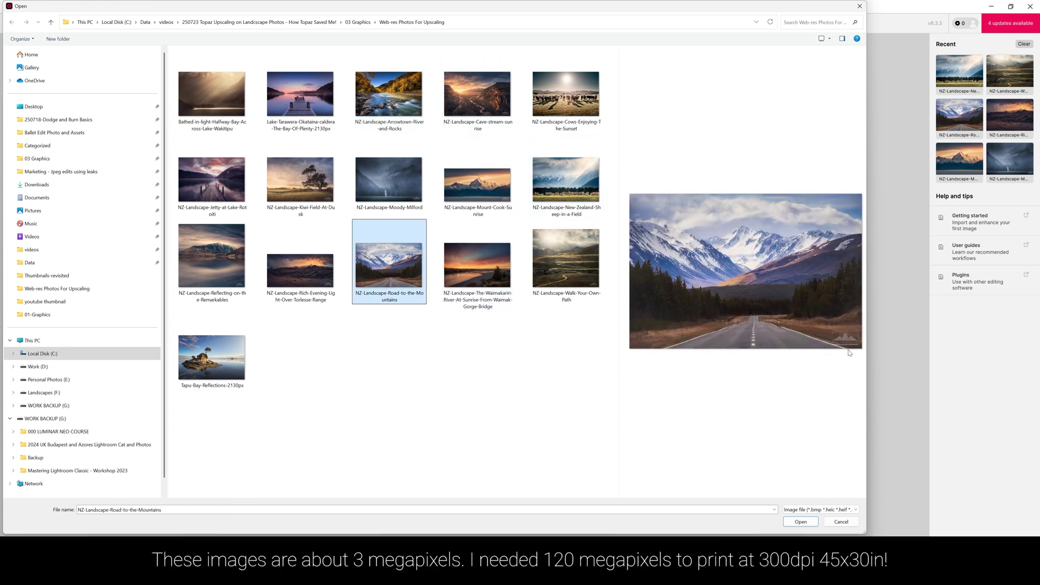
pyautogui.click(477, 266)
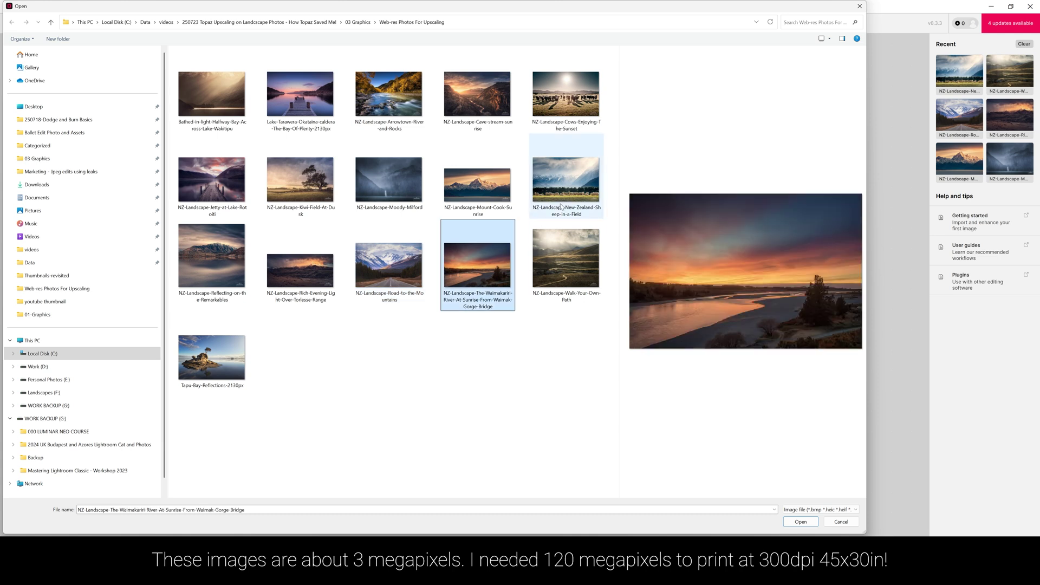
pyautogui.moveTo(621, 194); pyautogui.dragTo(509, 204)
pyautogui.click(497, 204)
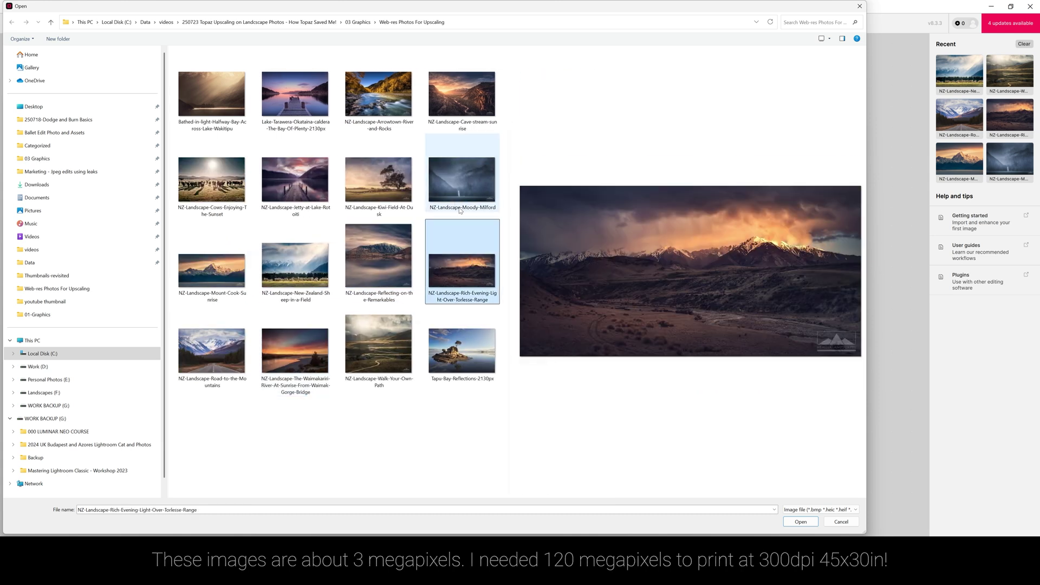
pyautogui.scroll(4, 633, 344)
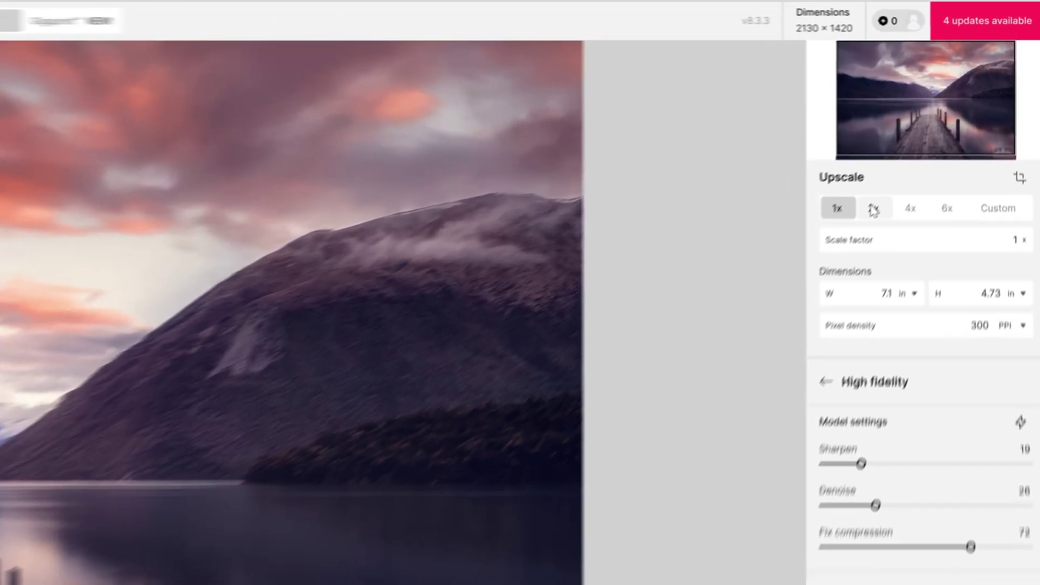
# Step: Upscale the Lake Rotoiti jetty photo by 2x and set its output width to 45 in
pyautogui.click(945, 118)
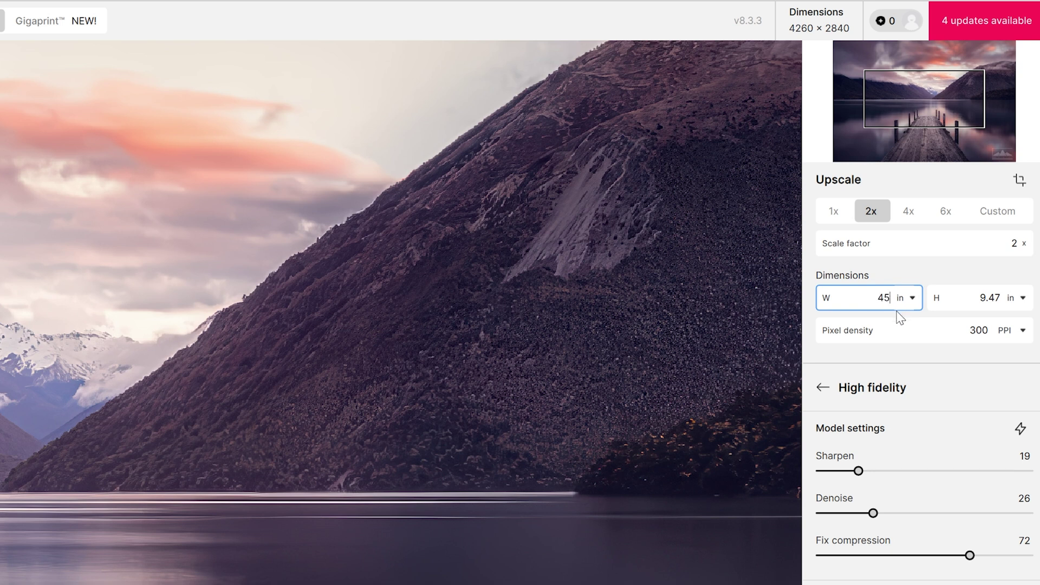
pyautogui.press('Return')
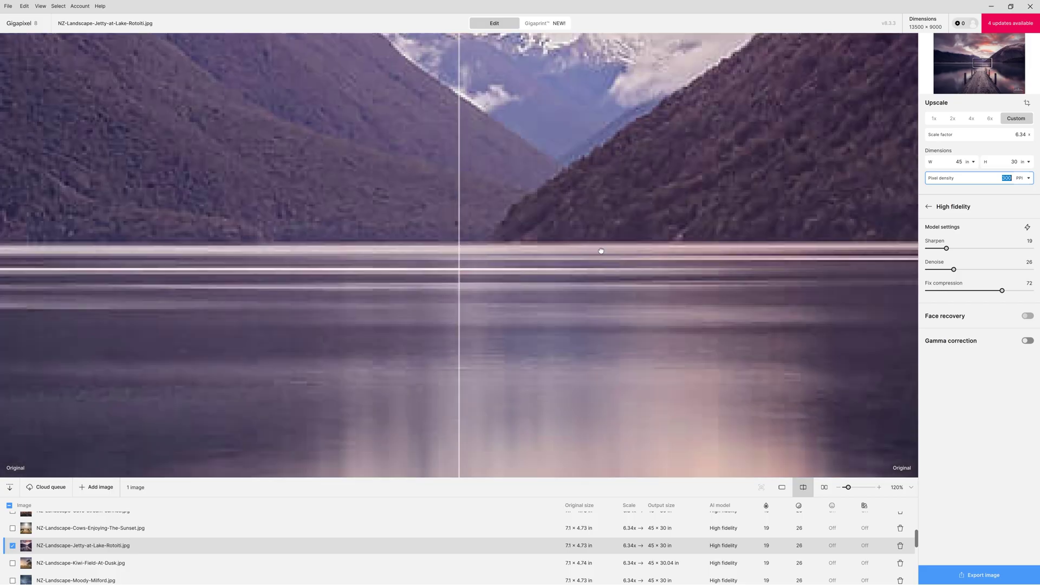
# Step: Inspect the jetty planks, snowy peaks and mountain slope in the before-and-after comparison at 200% zoom
pyautogui.moveTo(599, 251); pyautogui.dragTo(570, 121)
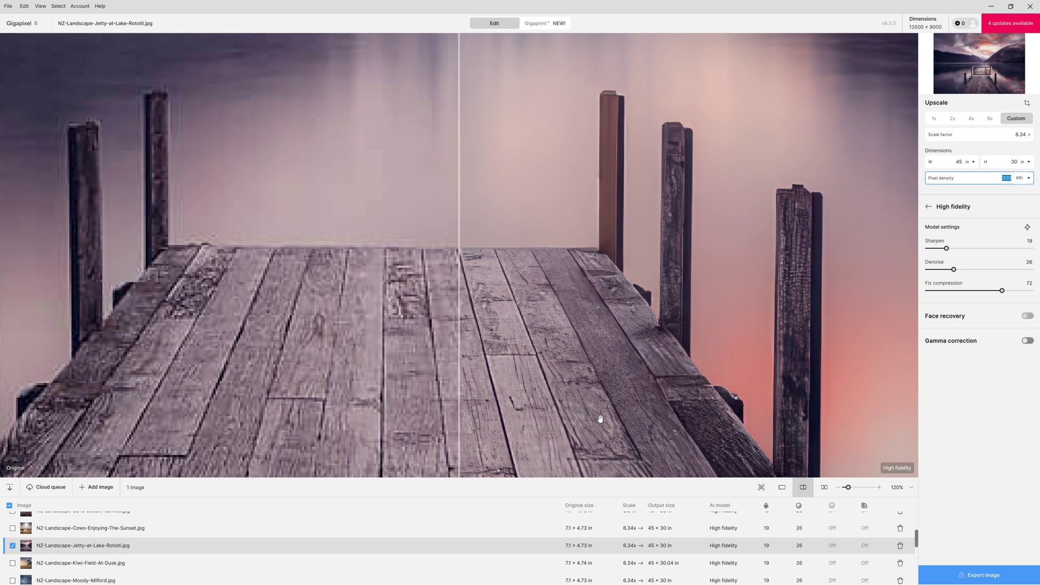
pyautogui.moveTo(591, 99); pyautogui.dragTo(625, 561)
pyautogui.click(910, 487)
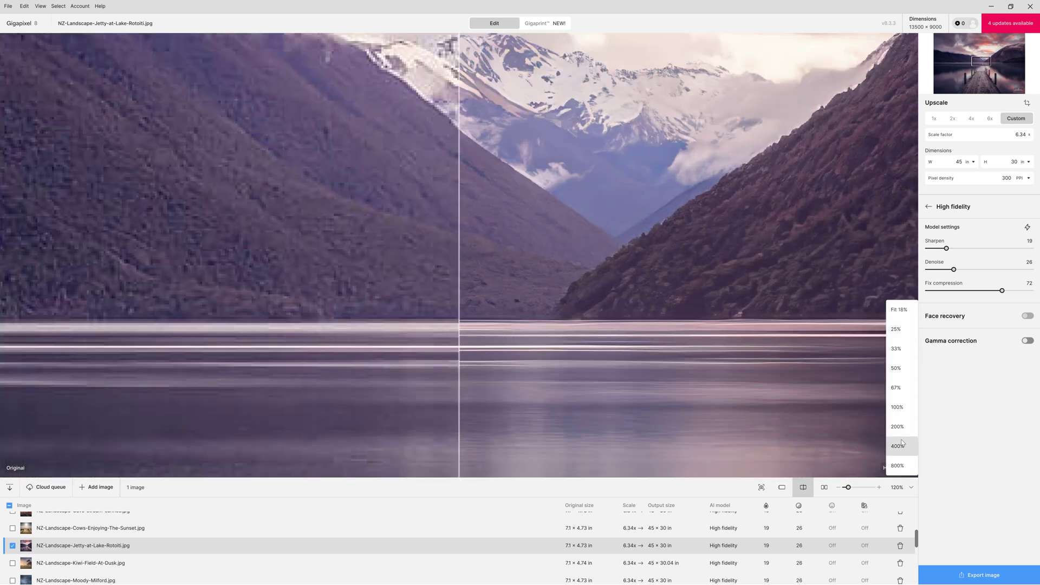
pyautogui.click(899, 426)
pyautogui.moveTo(570, 116); pyautogui.dragTo(965, 584)
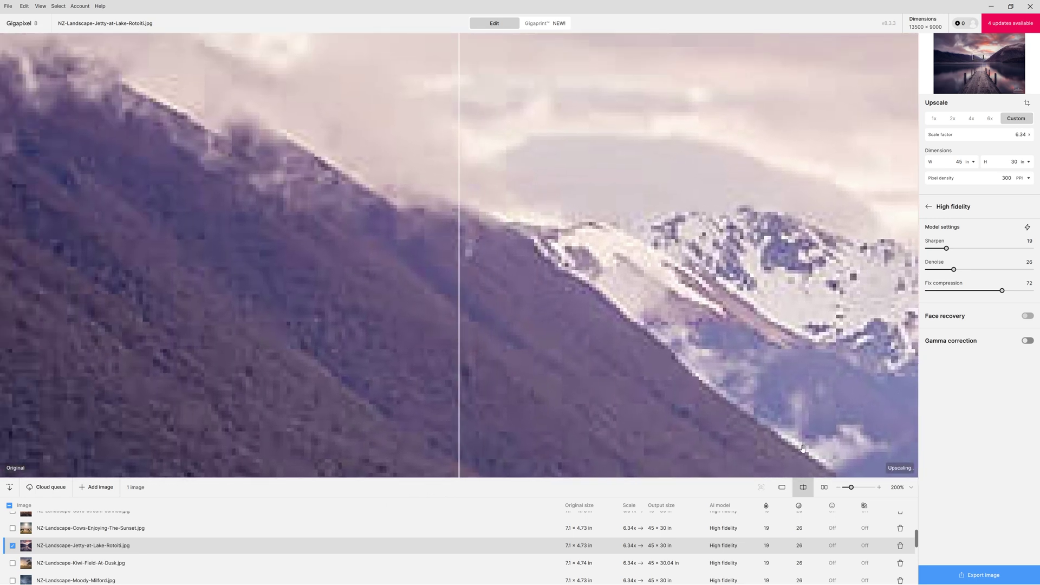
pyautogui.moveTo(573, 178); pyautogui.dragTo(954, 304)
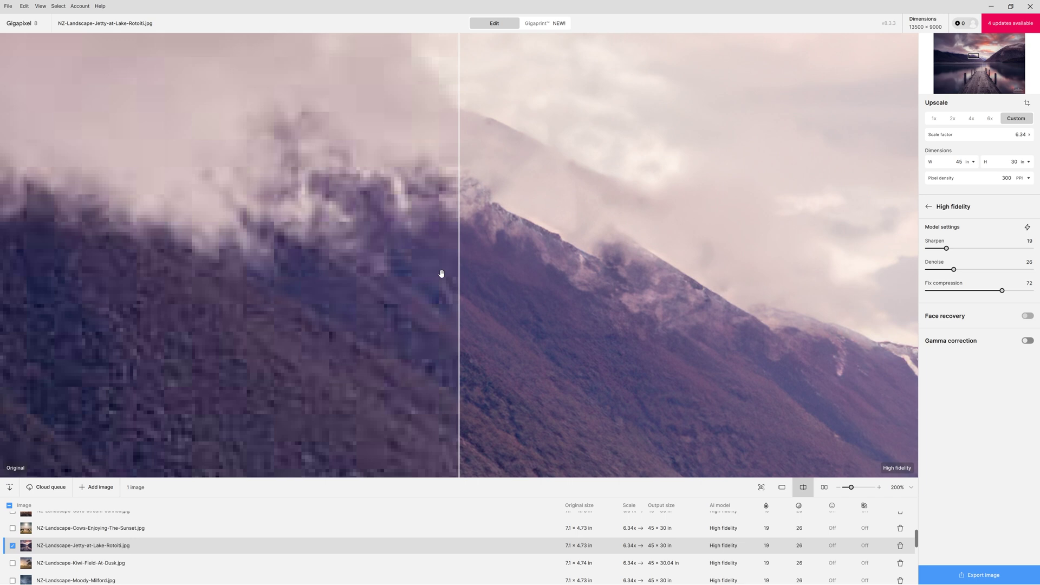
# Step: Compare original and upscaled detail along the jetty photo's mountain ridges by sweeping the split divider across them
pyautogui.moveTo(459, 274); pyautogui.dragTo(770, 293)
pyautogui.scroll(1, 545, 219)
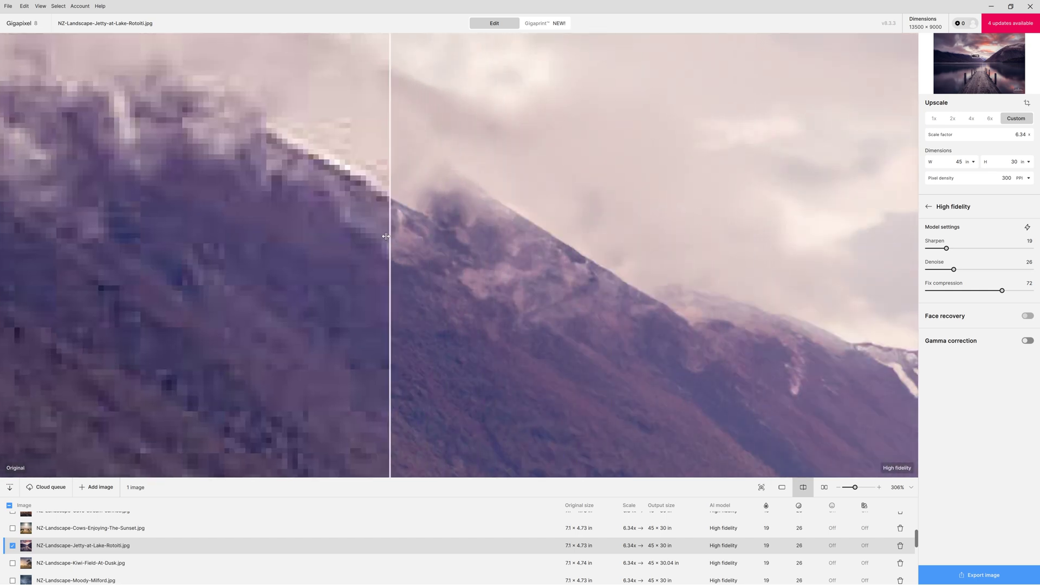
pyautogui.moveTo(327, 250); pyautogui.dragTo(263, 265)
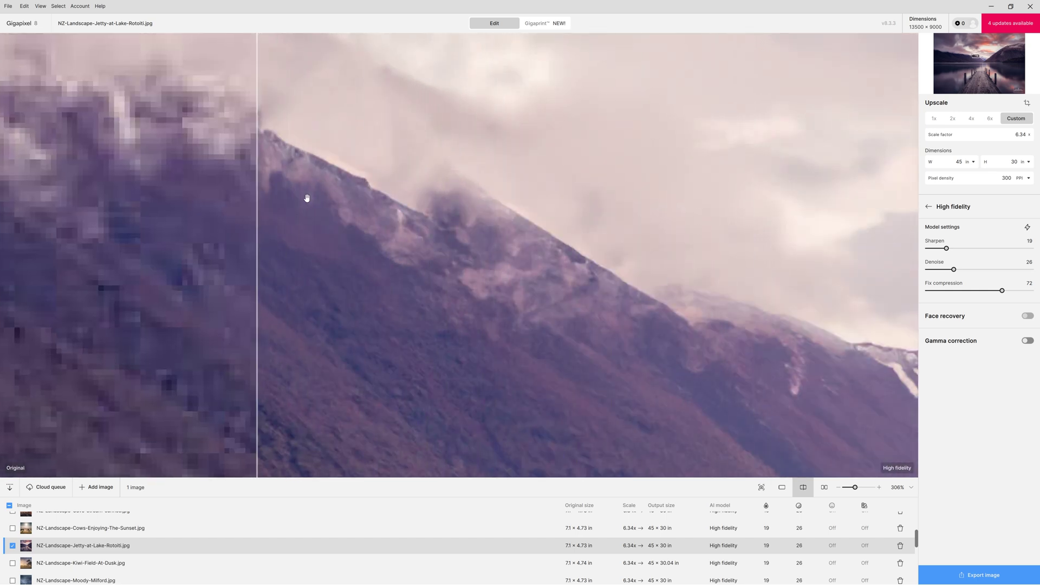
pyautogui.moveTo(258, 211); pyautogui.dragTo(641, 233)
pyautogui.scroll(-5, 708, 238)
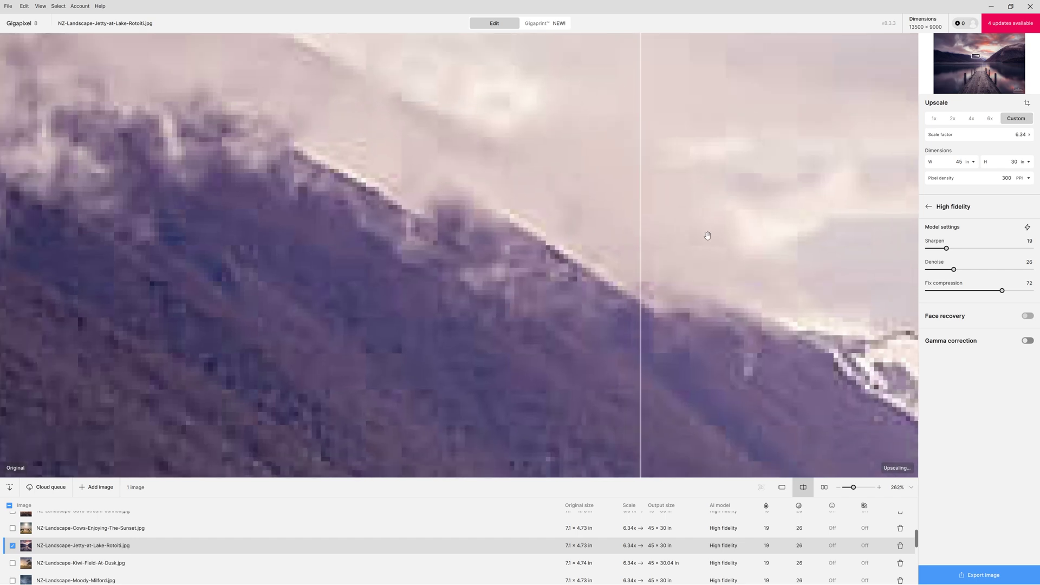
pyautogui.scroll(-3, 710, 255)
pyautogui.scroll(7, 742, 208)
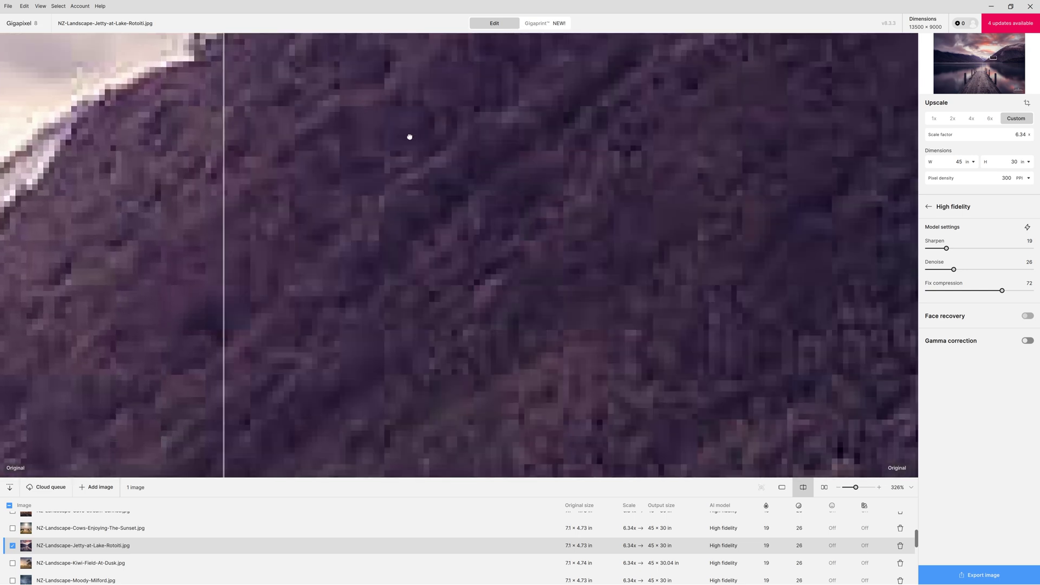
pyautogui.moveTo(408, 135); pyautogui.dragTo(697, 570)
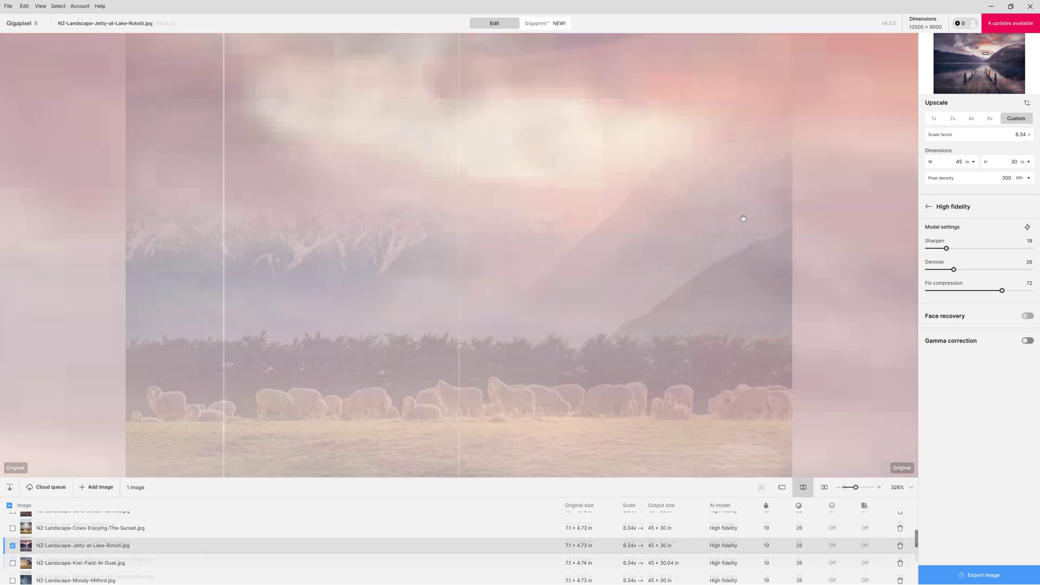
# Step: Compare original and upscaled detail along the hedge in the New Zealand sheep photo at close zoom
pyautogui.scroll(3, 545, 373)
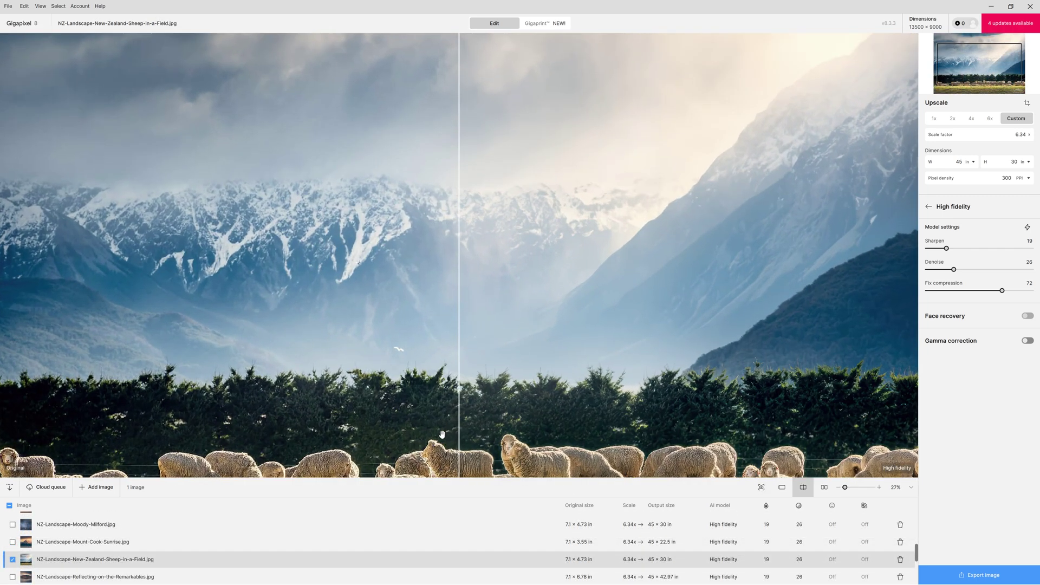
pyautogui.moveTo(434, 397); pyautogui.dragTo(437, 262)
pyautogui.scroll(5, 437, 262)
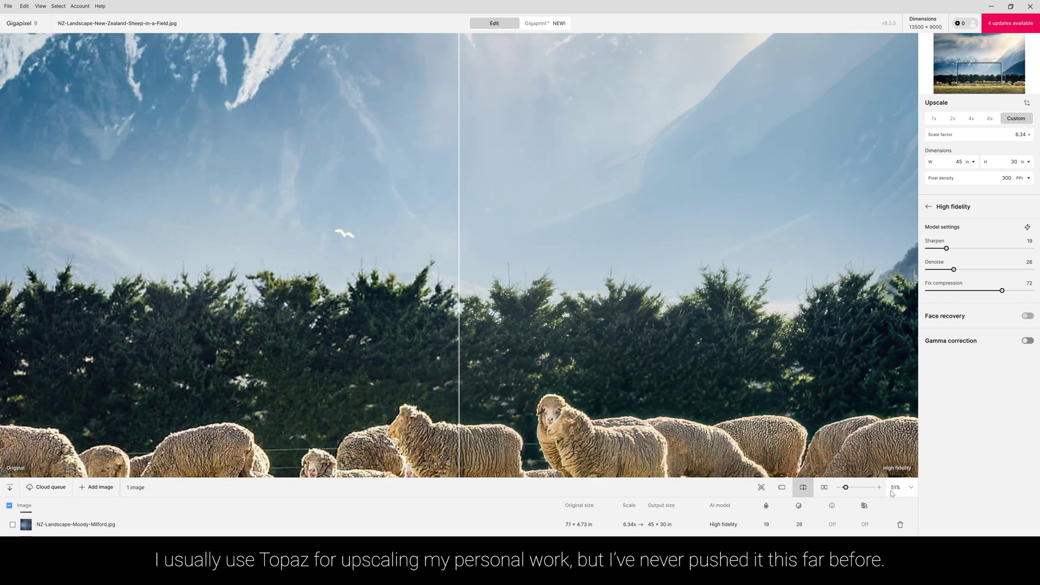
pyautogui.moveTo(846, 487); pyautogui.dragTo(850, 488)
pyautogui.moveTo(982, 75); pyautogui.dragTo(964, 76)
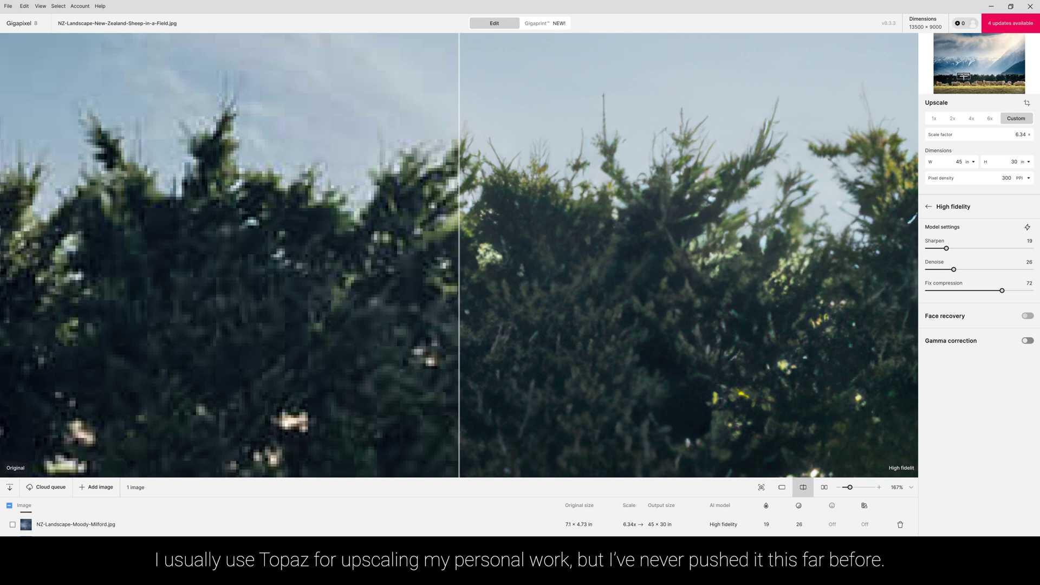
pyautogui.moveTo(645, 227); pyautogui.dragTo(1017, 221)
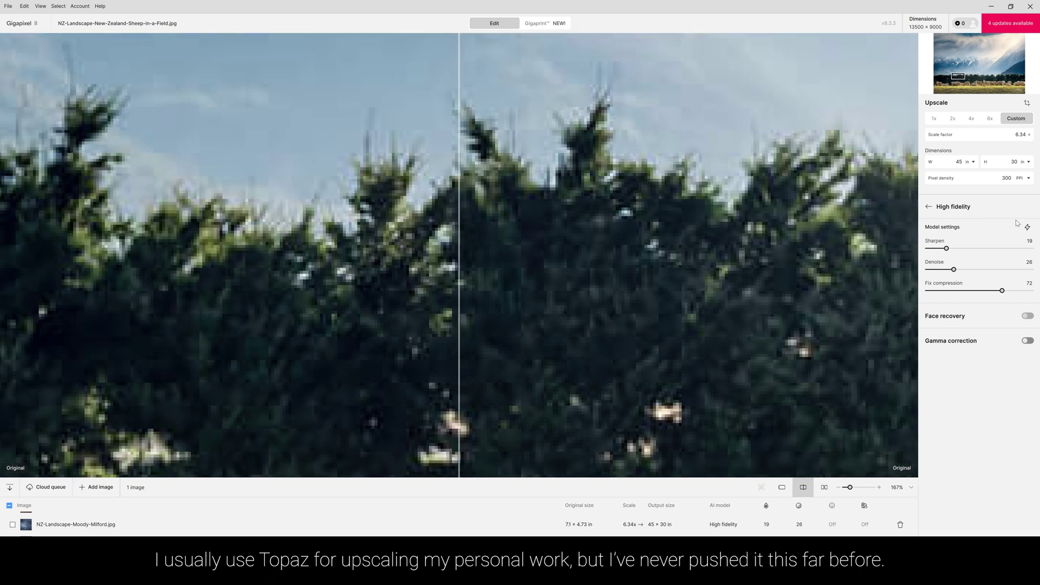
pyautogui.moveTo(574, 194); pyautogui.dragTo(961, 198)
pyautogui.moveTo(528, 202); pyautogui.dragTo(782, 218)
pyautogui.moveTo(608, 210); pyautogui.dragTo(791, 222)
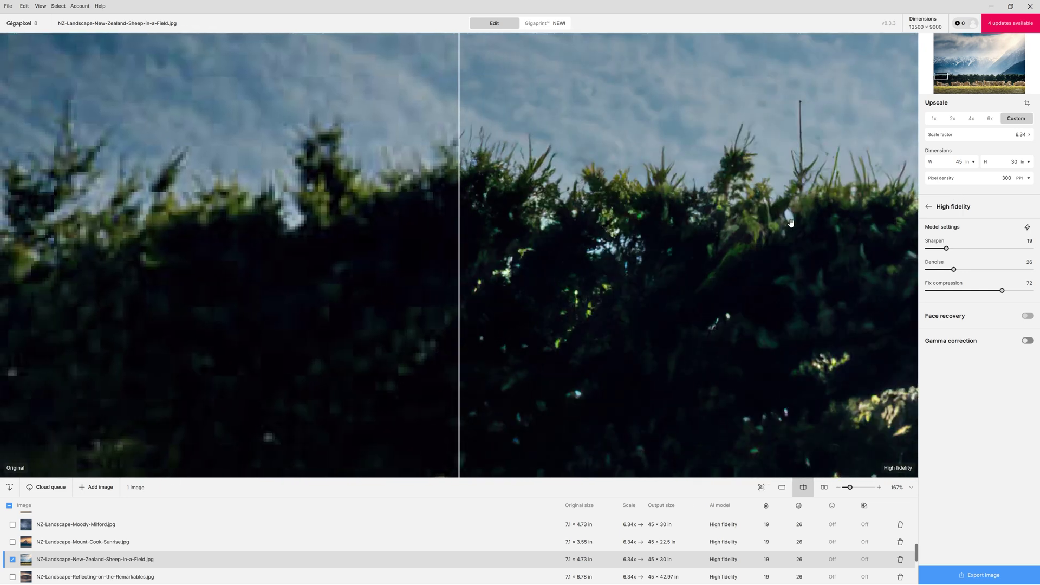
pyautogui.click(673, 221)
pyautogui.moveTo(460, 228); pyautogui.dragTo(216, 309)
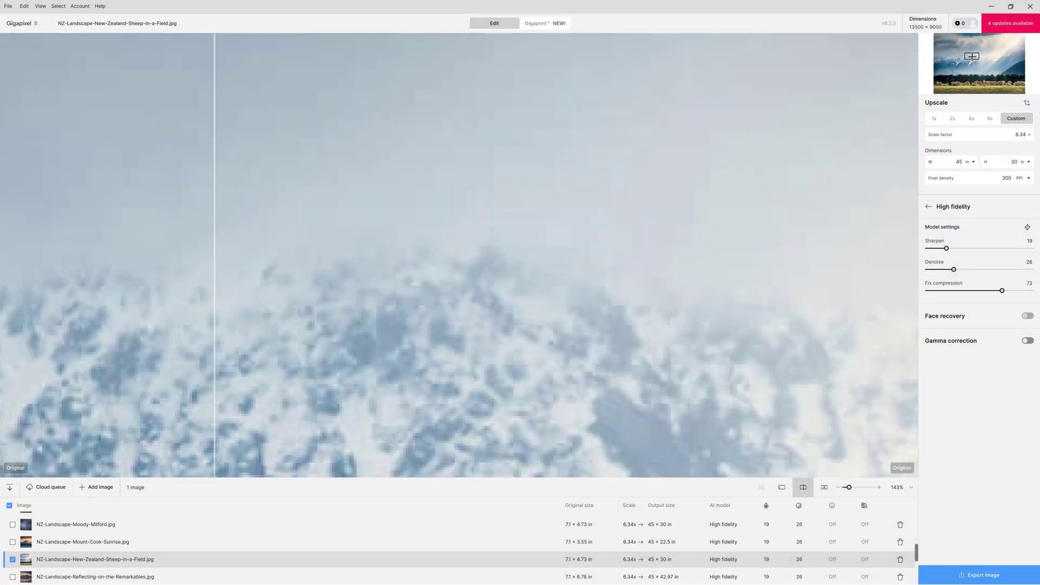
# Step: Examine the snowy mountains and cloudy sky in the sheep photo, comparing original and upscaled detail at several zoom levels
pyautogui.moveTo(972, 56); pyautogui.dragTo(980, 58)
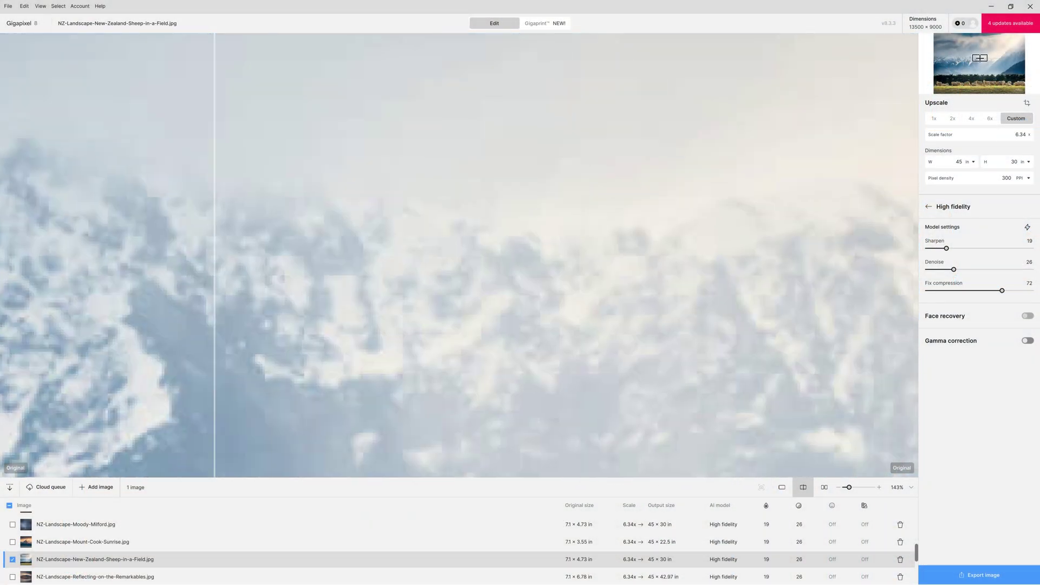
pyautogui.scroll(-3, 769, 243)
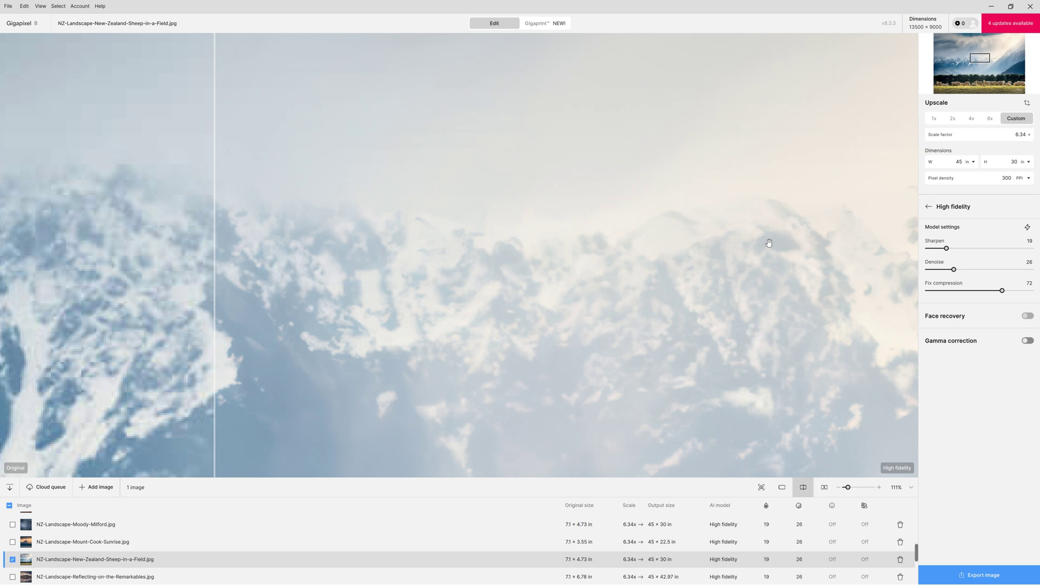
pyautogui.scroll(-4, 742, 244)
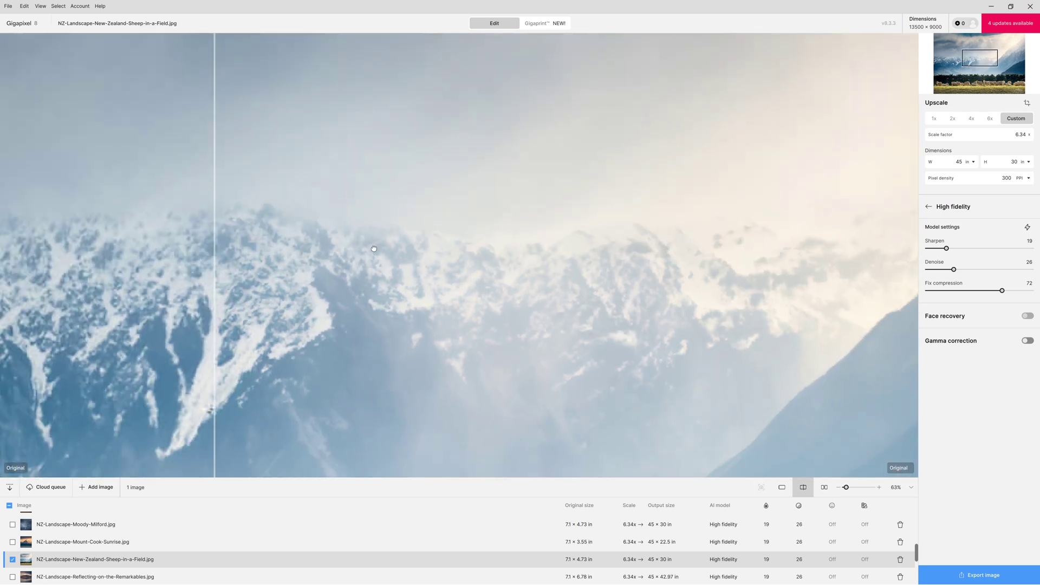
pyautogui.scroll(4, 374, 248)
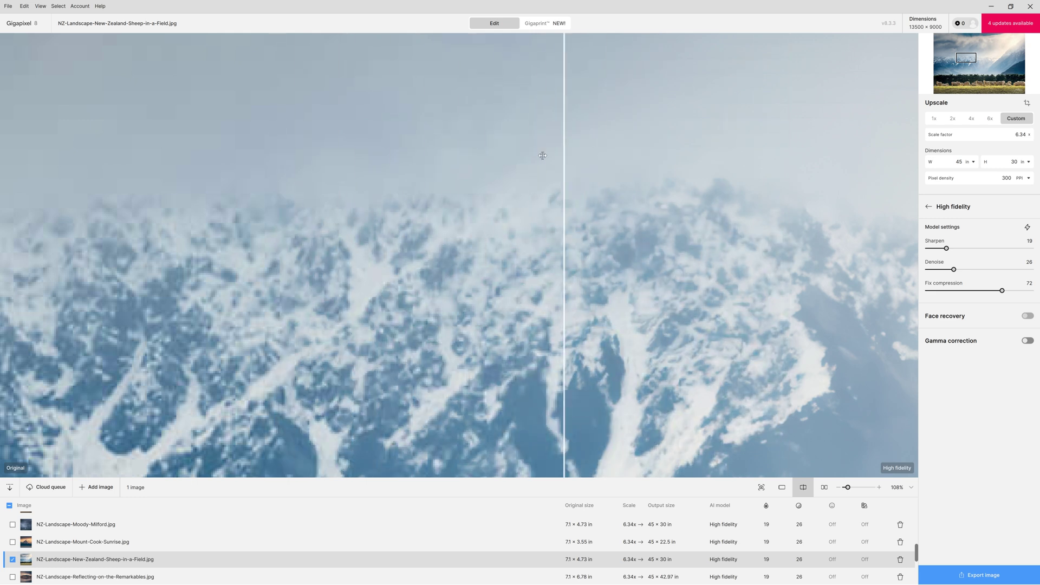
pyautogui.moveTo(594, 147); pyautogui.dragTo(527, 362)
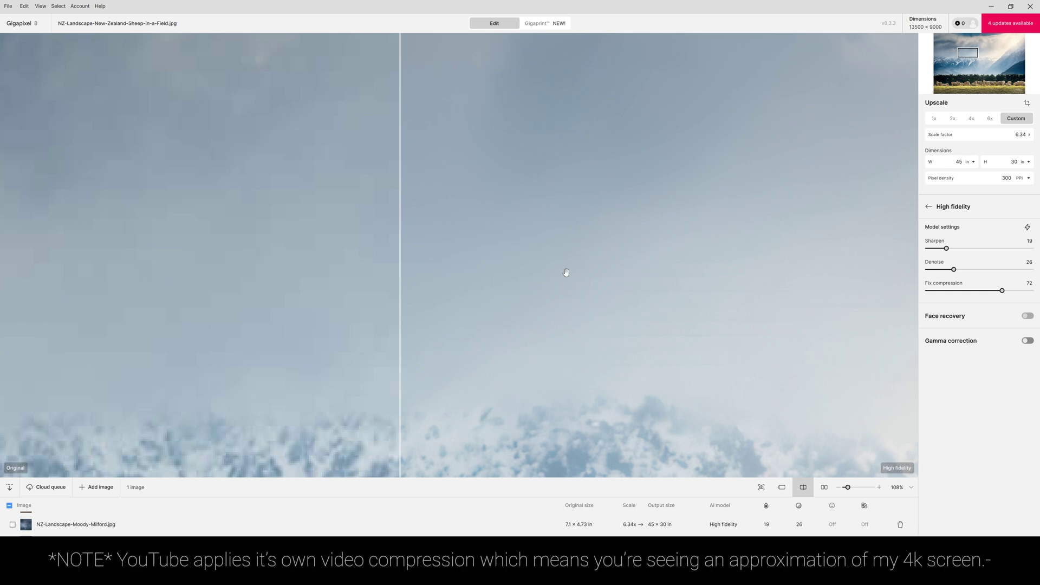
pyautogui.scroll(-3, 566, 287)
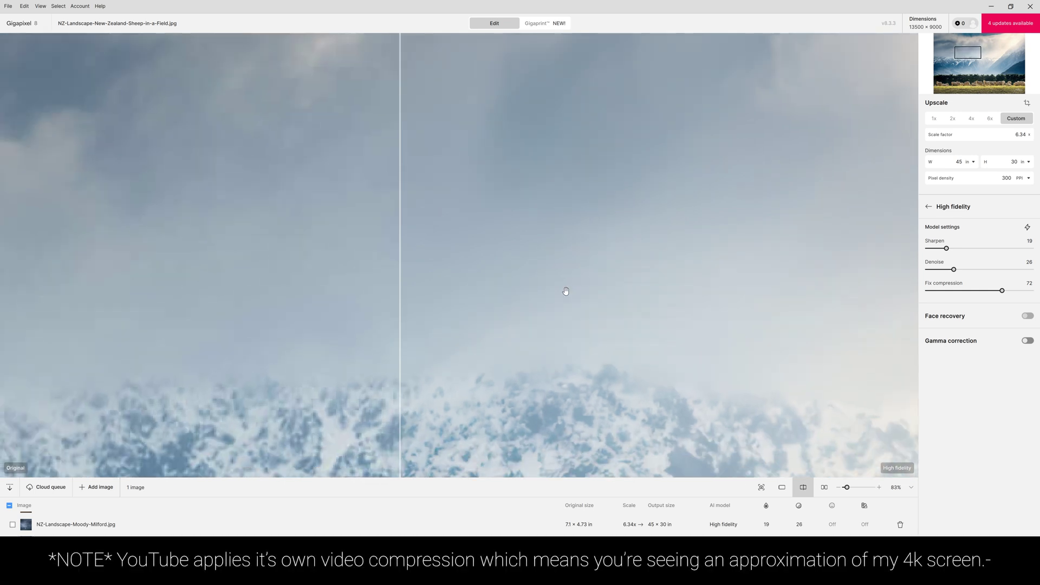
pyautogui.moveTo(519, 362); pyautogui.dragTo(809, 88)
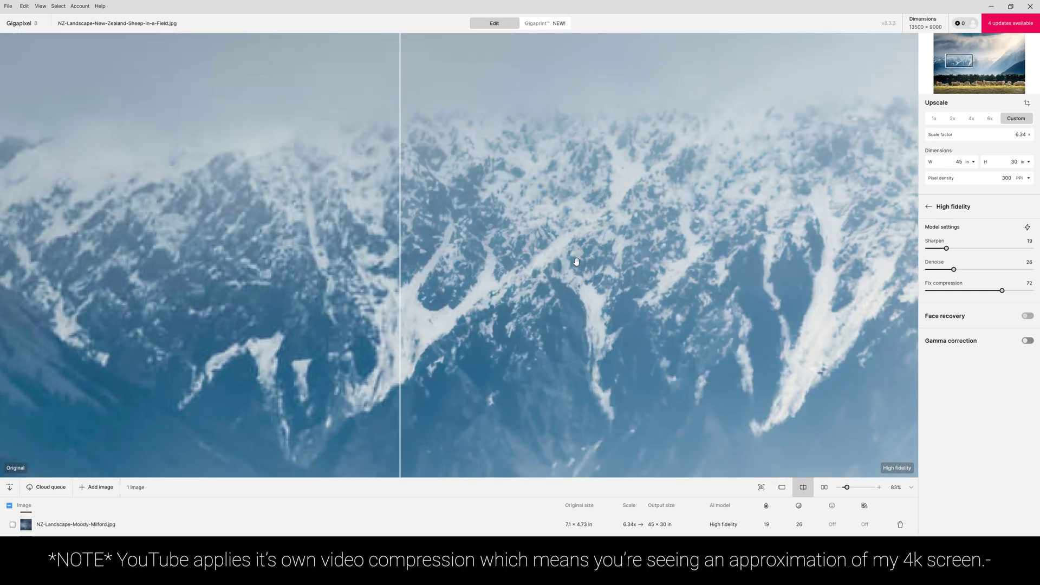
pyautogui.scroll(-4, 576, 262)
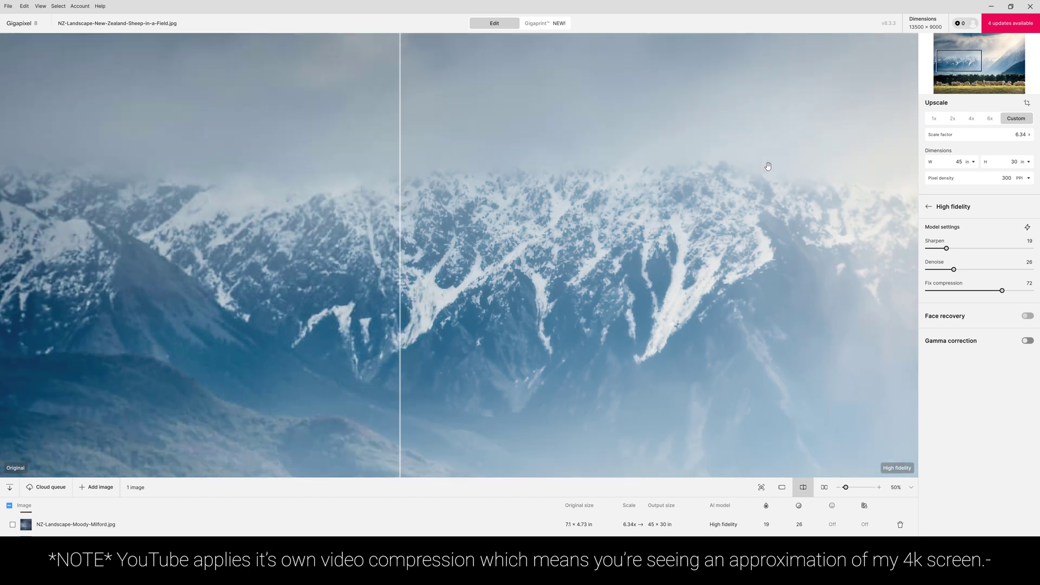
# Step: Compare original and upscaled detail on the sheep's wool and faces in the split view, zooming in to 200%
pyautogui.click(958, 84)
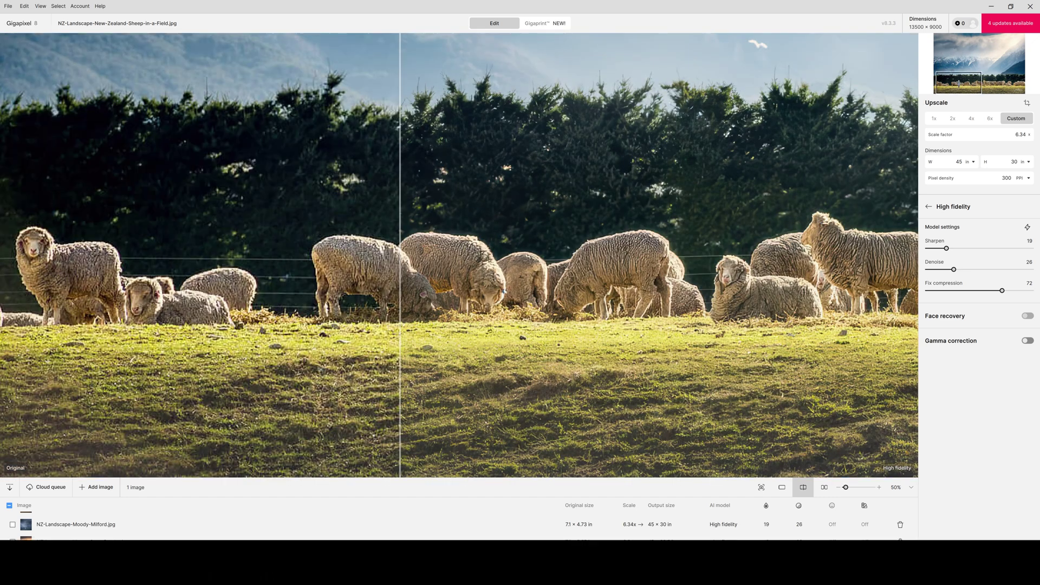
pyautogui.moveTo(515, 264); pyautogui.dragTo(832, 307)
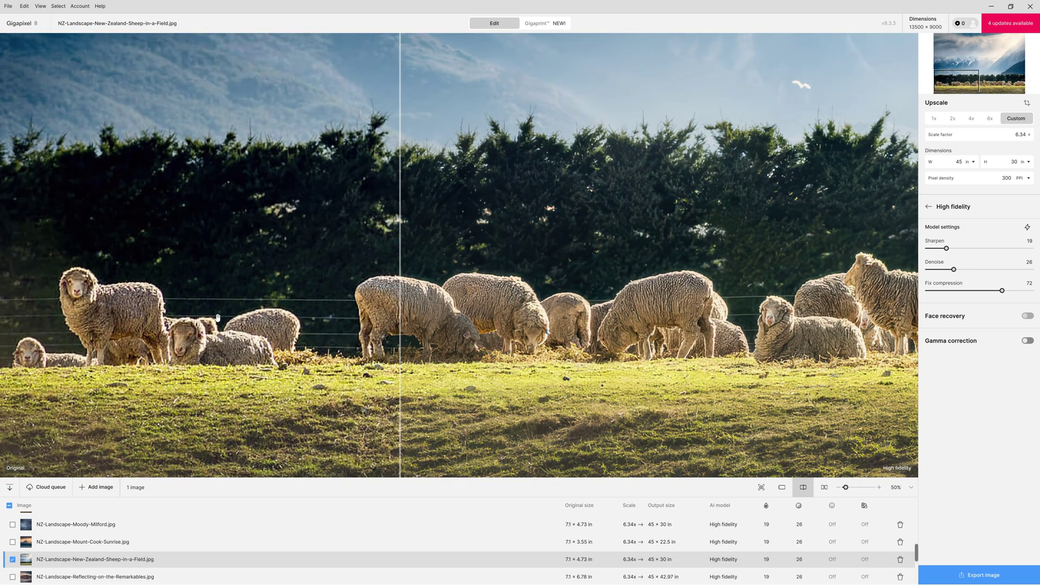
pyautogui.scroll(3, 403, 343)
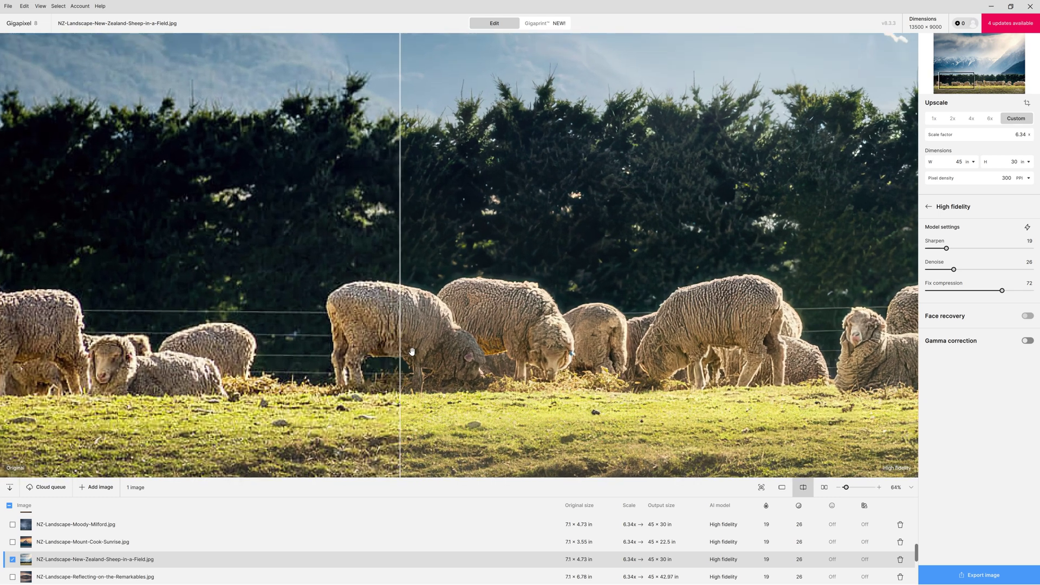
pyautogui.moveTo(512, 349); pyautogui.dragTo(916, 264)
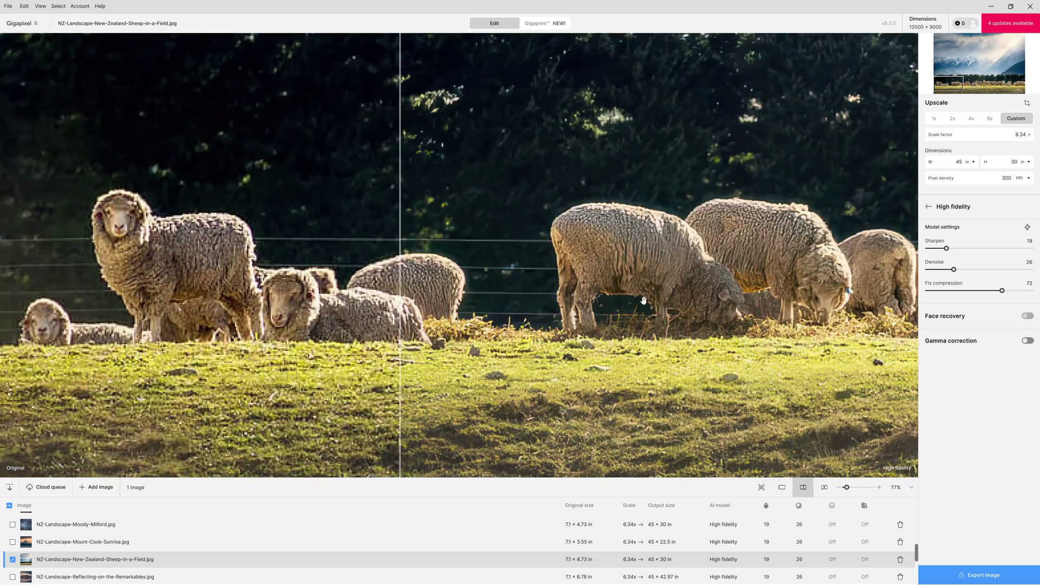
pyautogui.scroll(6, 255, 269)
pyautogui.moveTo(255, 270); pyautogui.dragTo(683, 244)
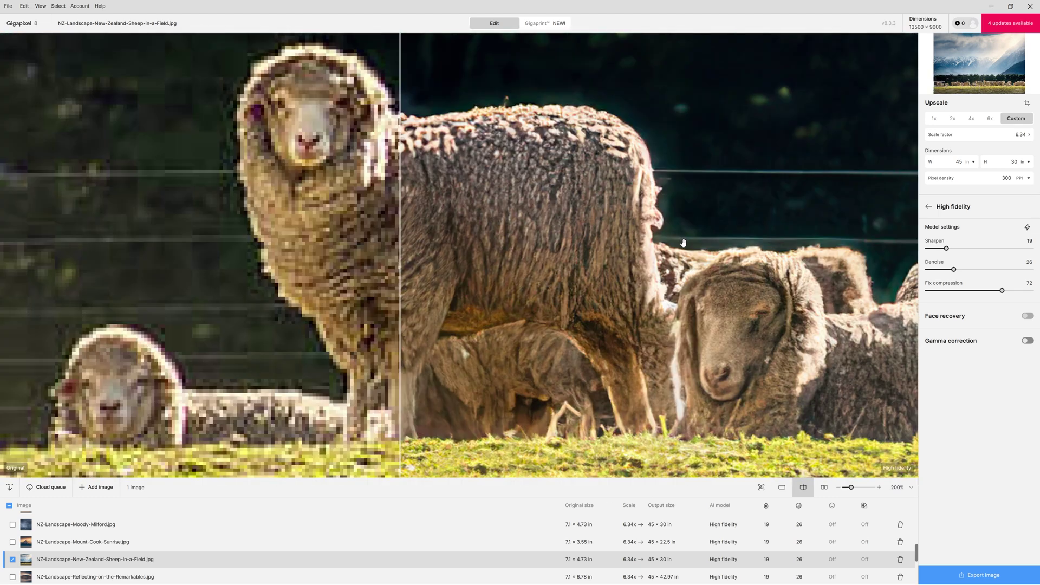
pyautogui.moveTo(402, 179); pyautogui.dragTo(36, 292)
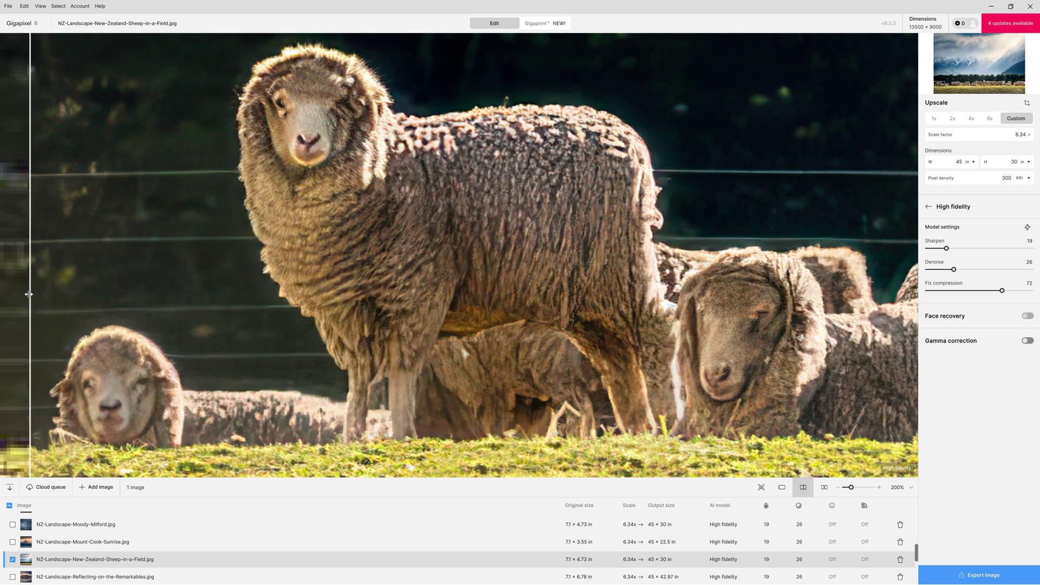
pyautogui.moveTo(28, 312); pyautogui.dragTo(195, 266)
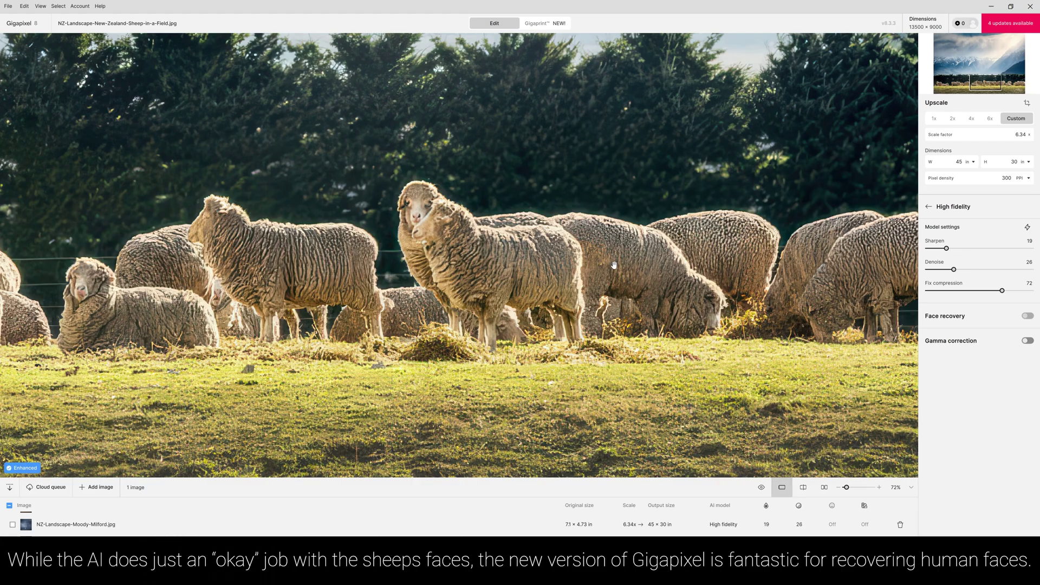
# Step: Examine the rest of the flock, the hedge and the sky in the single-image view, checking the enhanced result against the original
pyautogui.moveTo(614, 264); pyautogui.dragTo(1, 259)
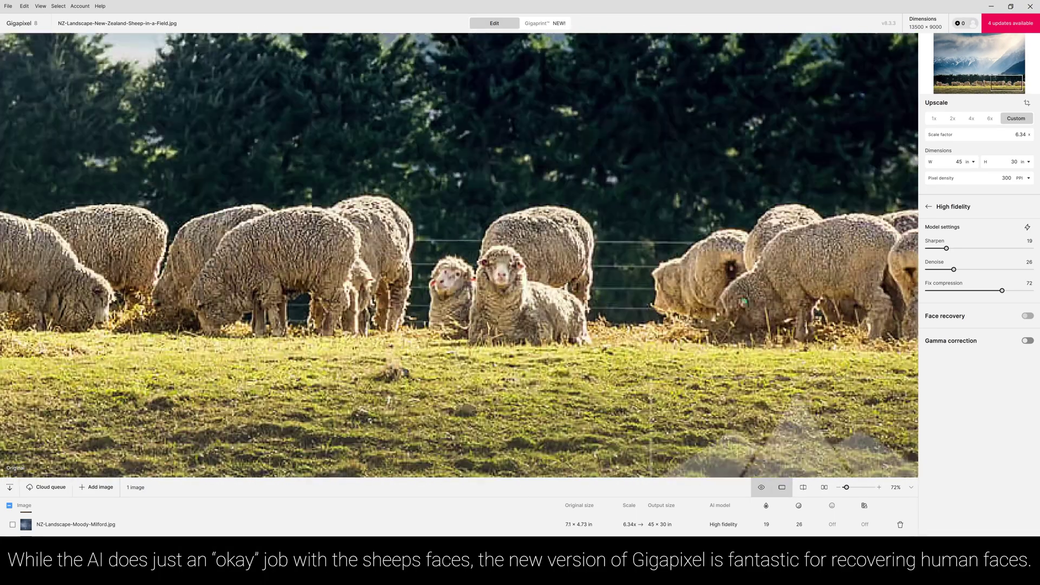
pyautogui.moveTo(388, 400); pyautogui.dragTo(322, 399)
pyautogui.moveTo(39, 298); pyautogui.dragTo(681, 283)
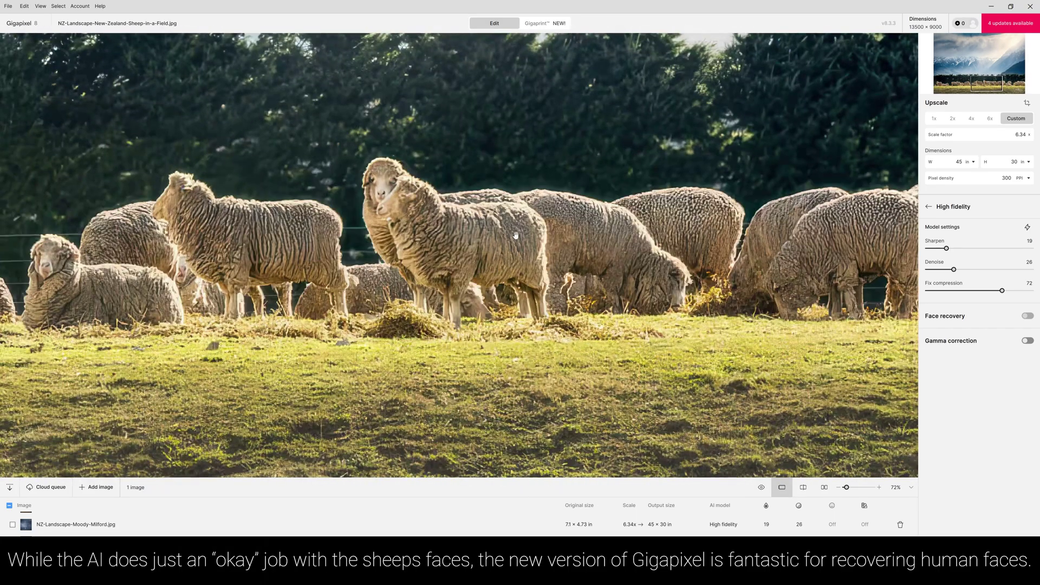
pyautogui.moveTo(336, 212); pyautogui.dragTo(640, 214)
pyautogui.scroll(1, 638, 213)
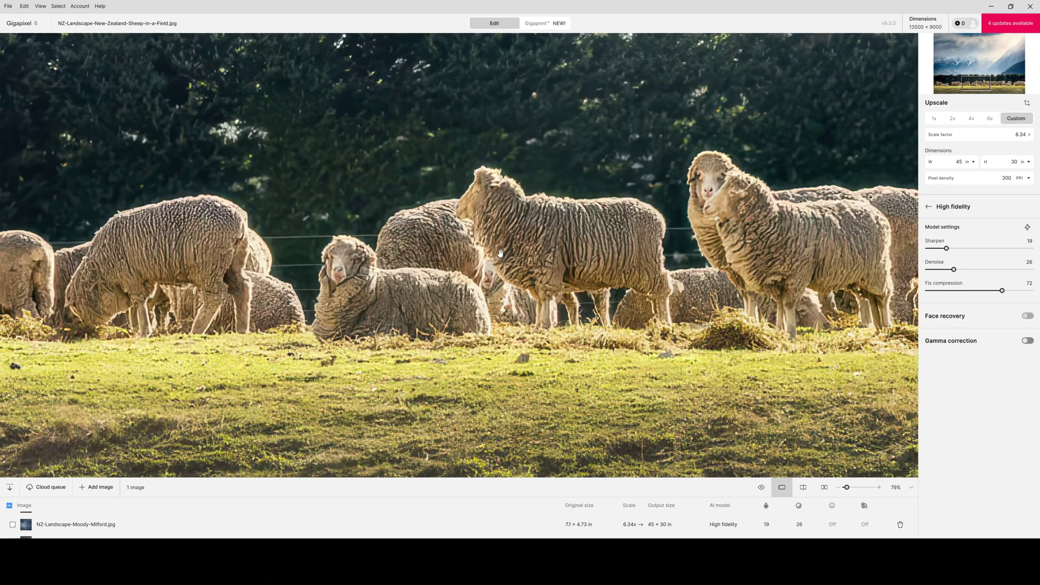
pyautogui.moveTo(602, 145); pyautogui.dragTo(548, 439)
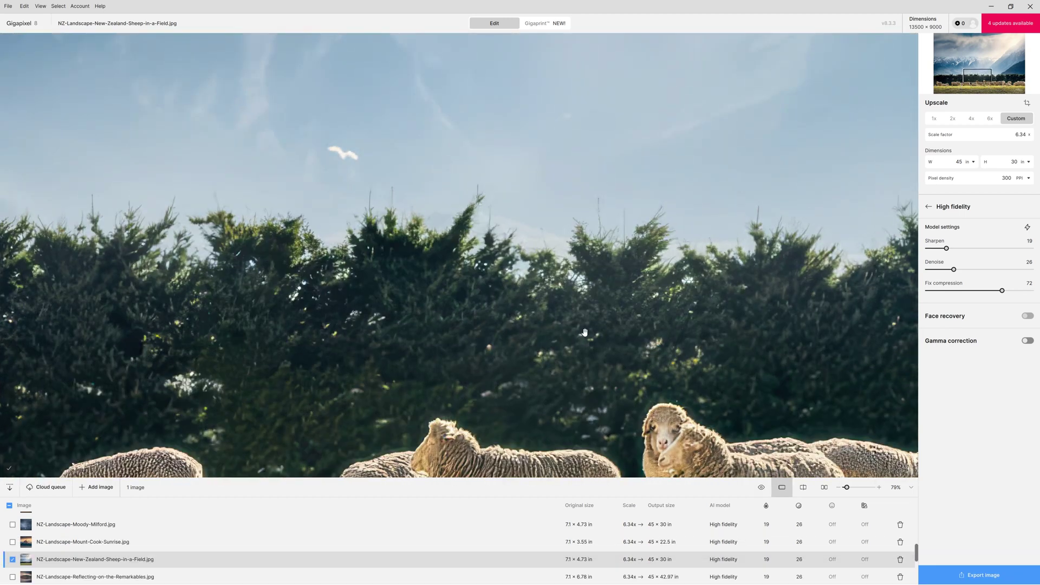
pyautogui.moveTo(555, 298); pyautogui.dragTo(64, 225)
pyautogui.moveTo(833, 189); pyautogui.dragTo(587, 188)
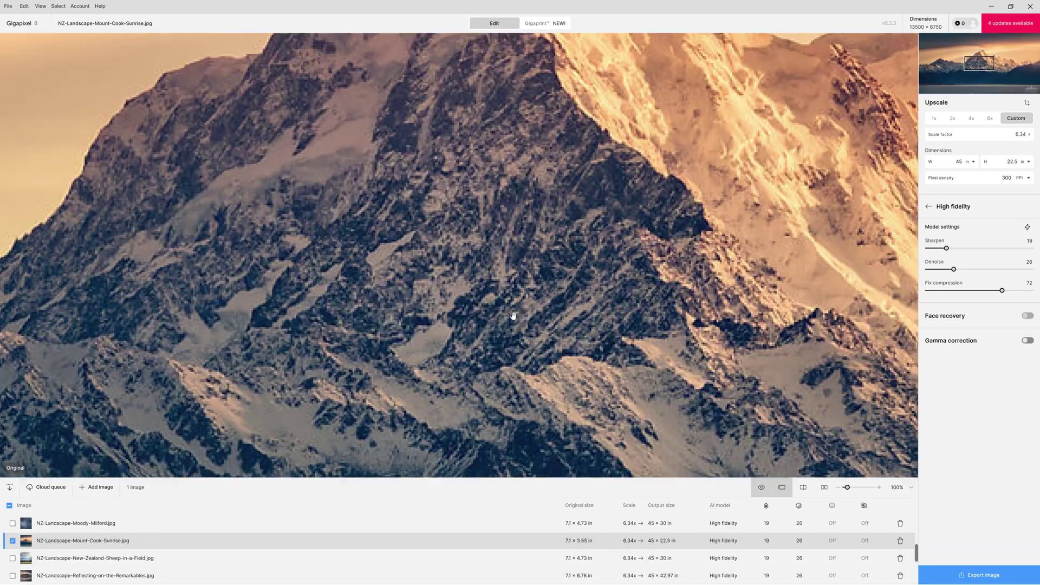
# Step: Open the Mount Cook sunrise photo and examine the upscaled peak at 100% zoom
pyautogui.moveTo(513, 318); pyautogui.dragTo(275, 559)
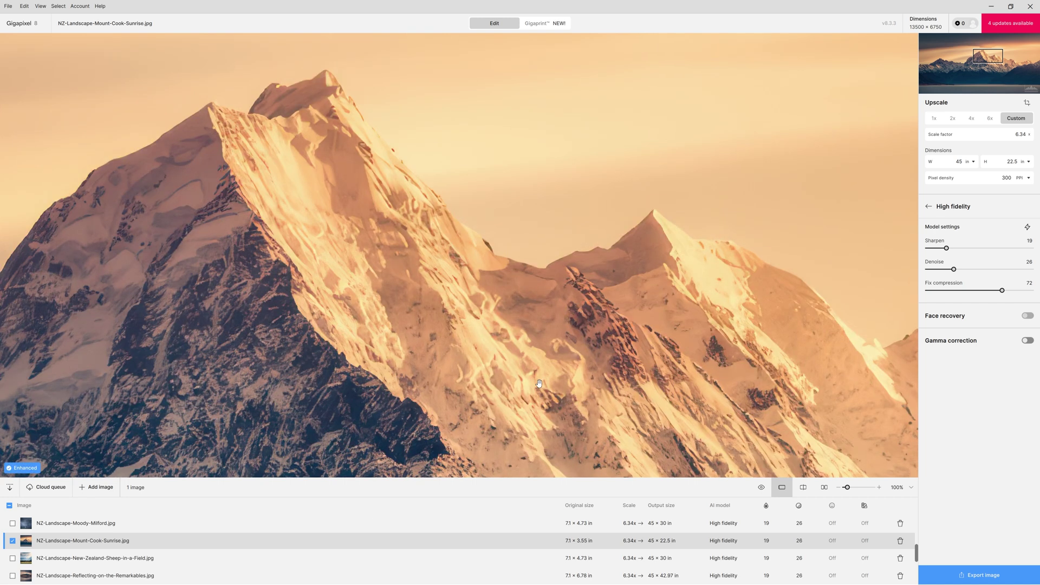
pyautogui.moveTo(674, 329); pyautogui.dragTo(402, 295)
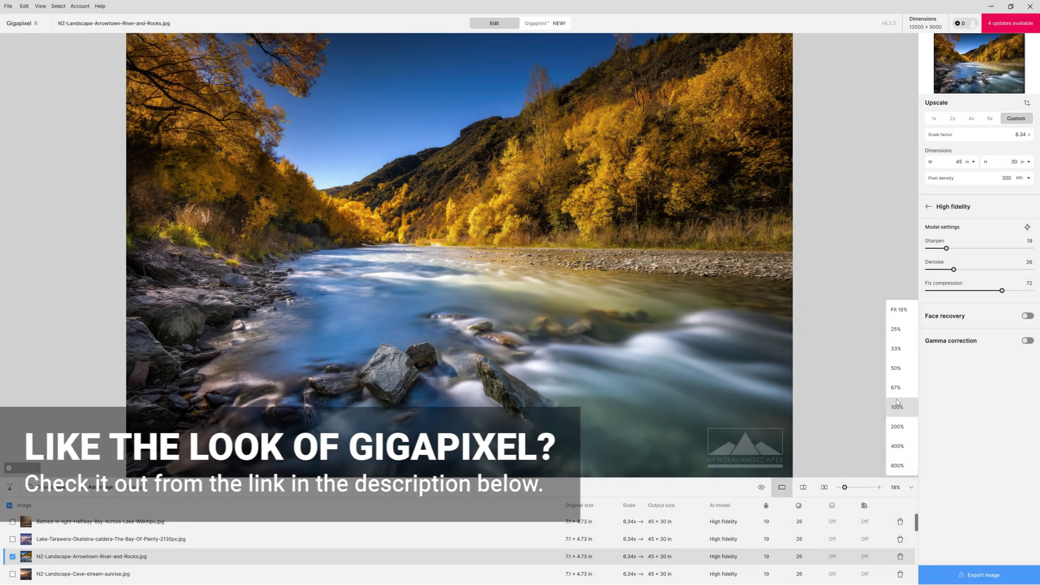
# Step: View the Arrowtown river photo at 100% zoom and switch its output dimensions from inches to pixels
pyautogui.click(897, 406)
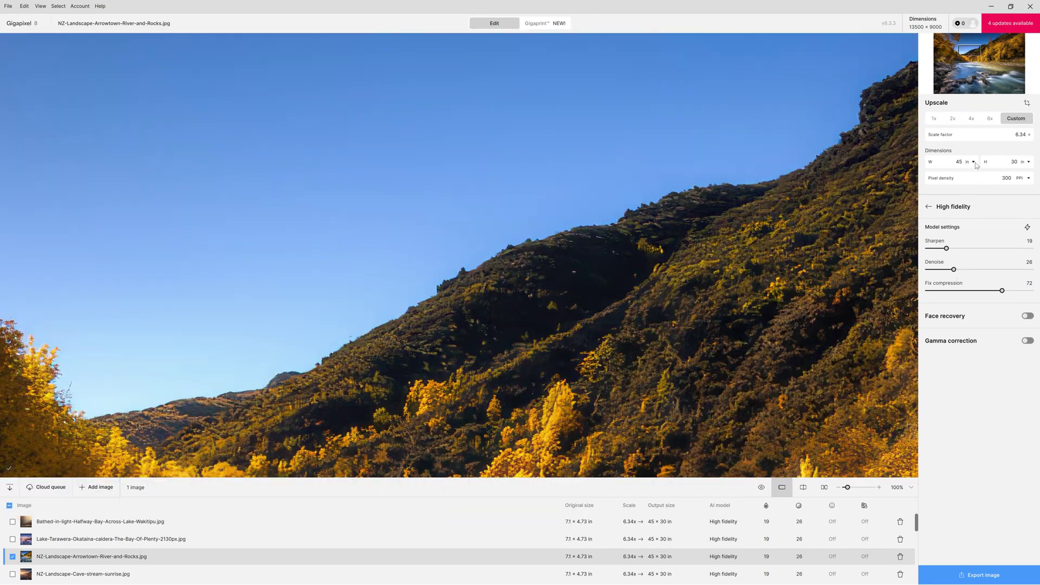
pyautogui.click(970, 177)
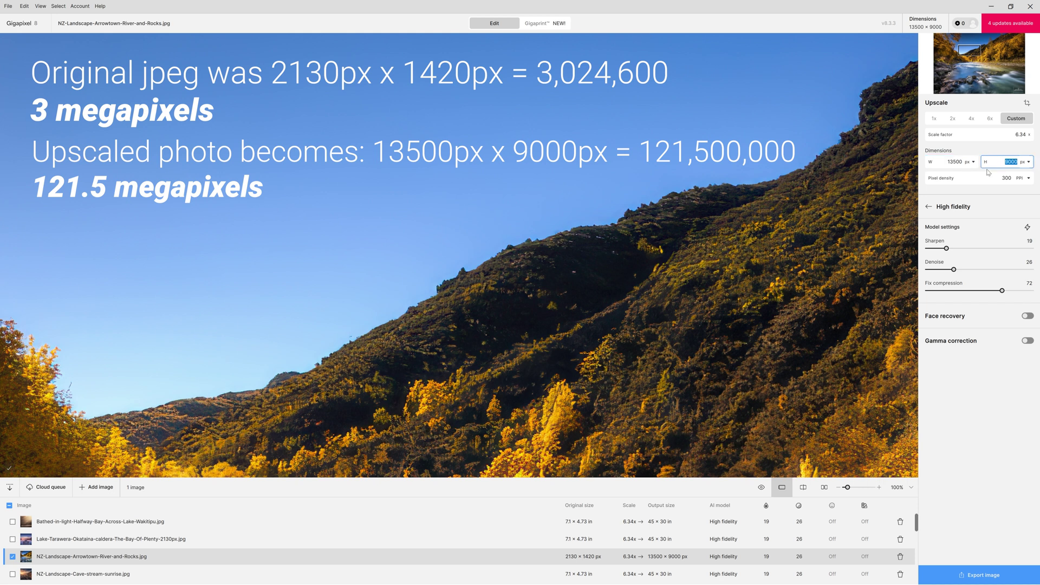
pyautogui.click(1021, 181)
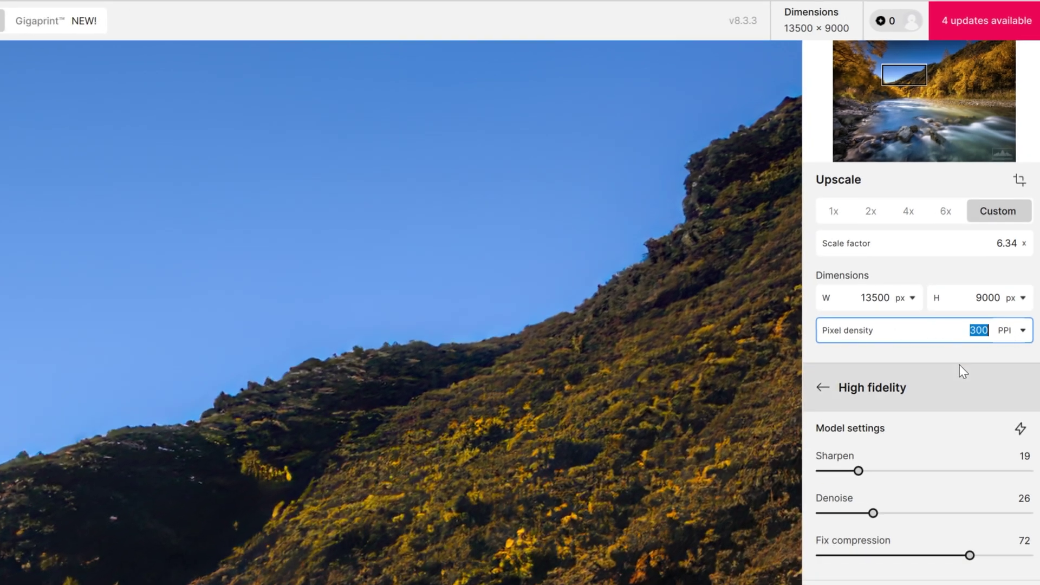
# Step: Try the Standard AI model on the Arrowtown river photo and examine the rocks in the water
pyautogui.click(867, 386)
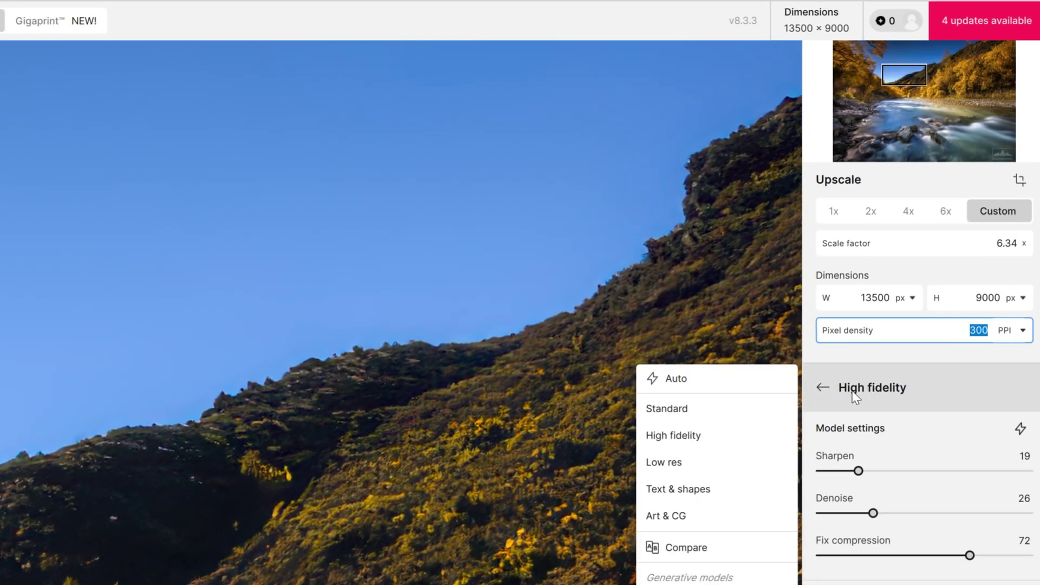
pyautogui.click(829, 387)
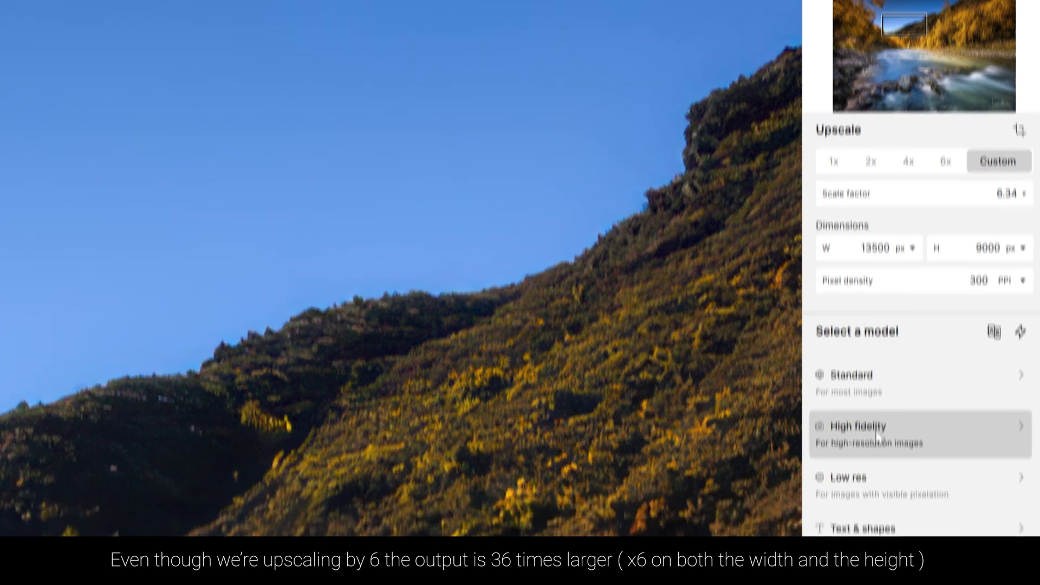
pyautogui.click(867, 477)
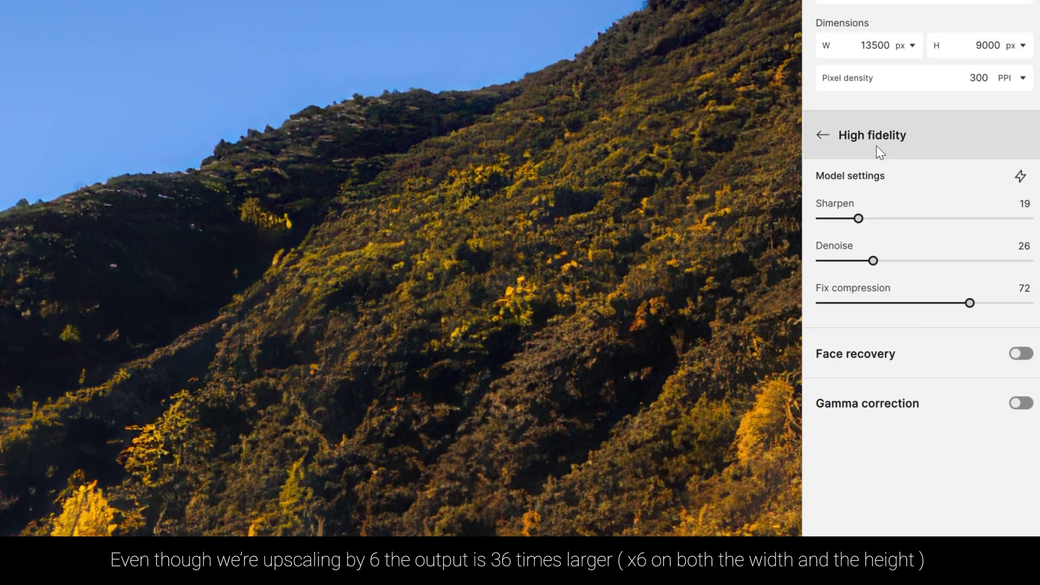
pyautogui.click(876, 143)
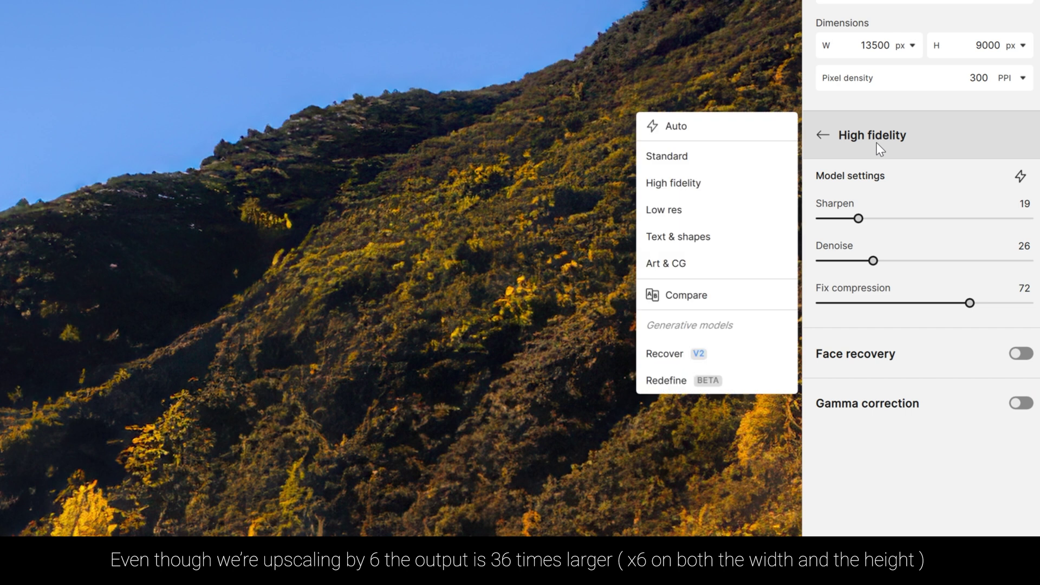
pyautogui.click(726, 153)
pyautogui.click(870, 148)
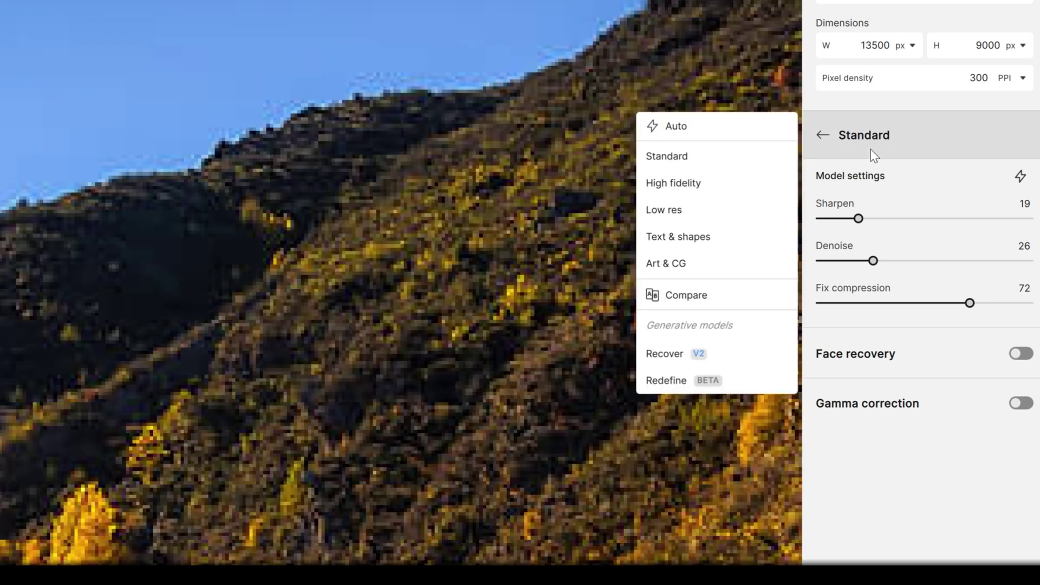
pyautogui.click(19, 448)
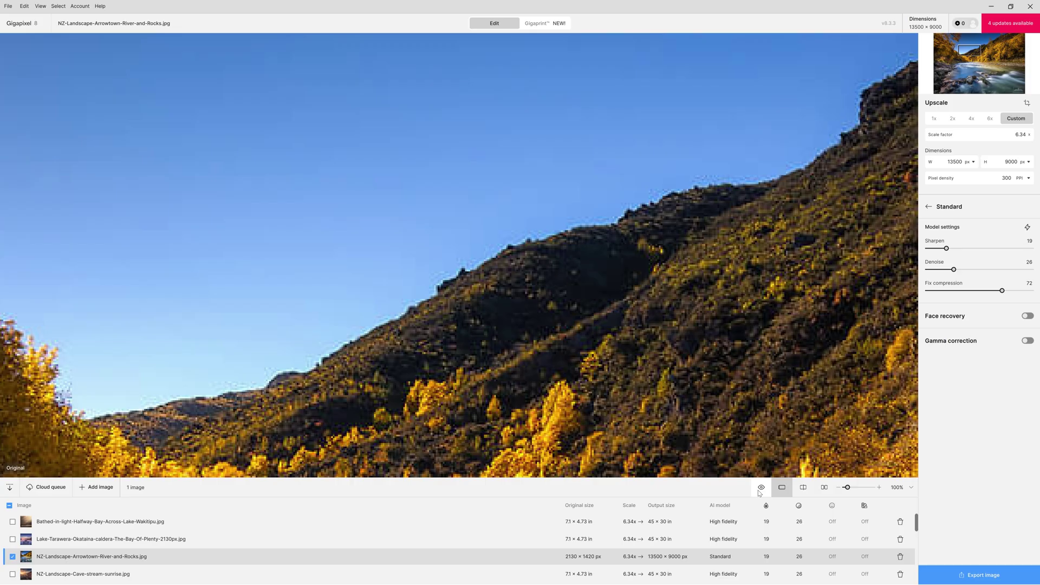
pyautogui.moveTo(488, 348); pyautogui.dragTo(502, 379)
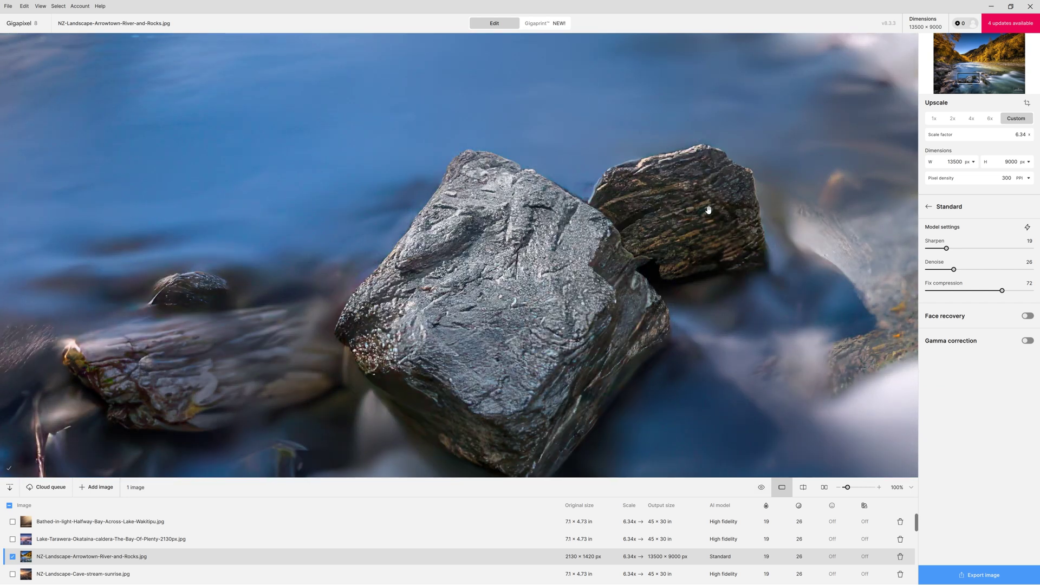
# Step: Switch the AI model to Low res to check its rendering of the river rocks
pyautogui.click(943, 214)
pyautogui.click(873, 240)
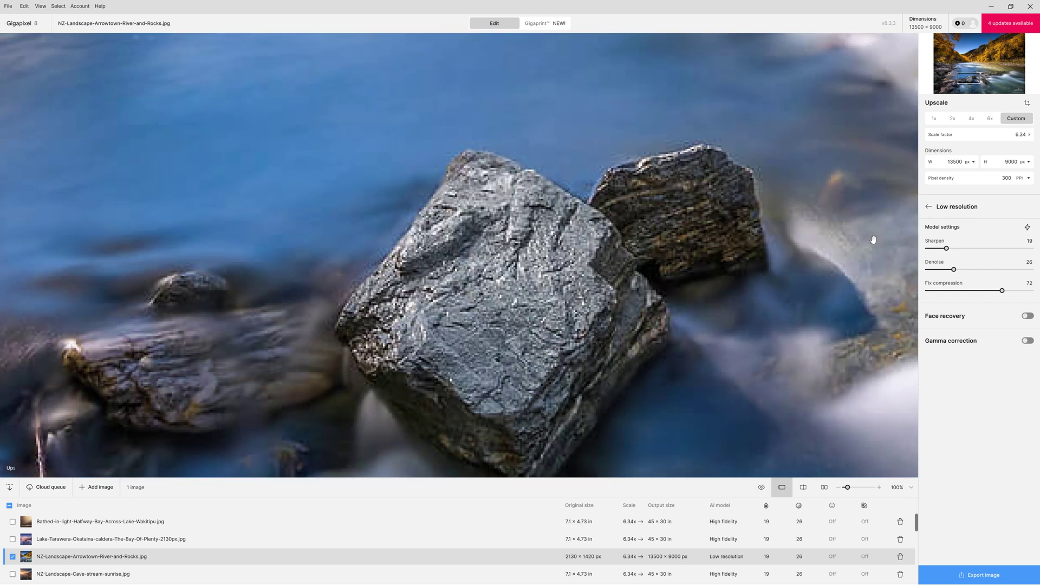
# Step: Try the Art & CG model and inspect the river, submerged stones and yellow trees
pyautogui.click(954, 206)
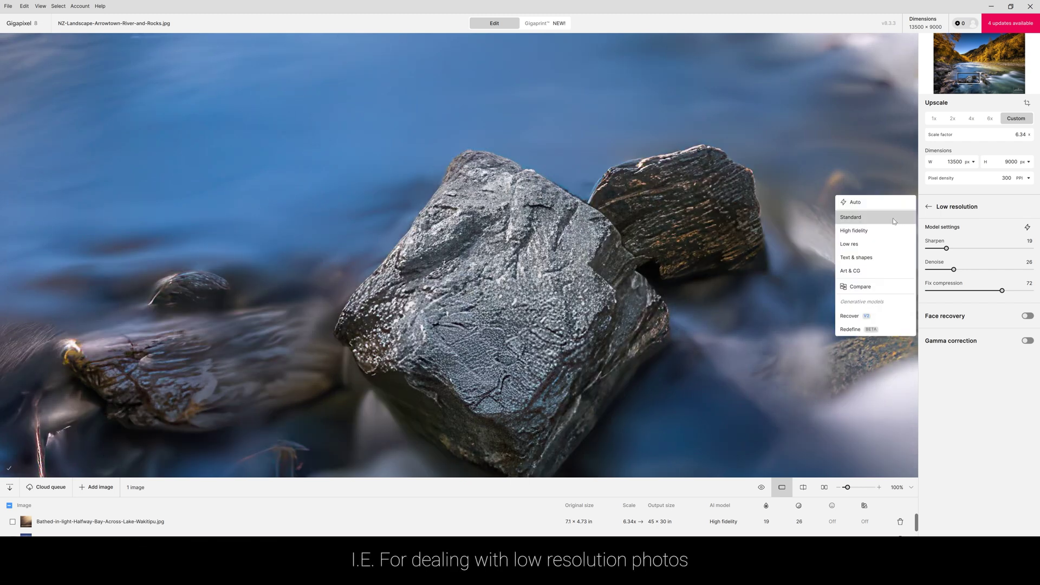
pyautogui.click(856, 272)
pyautogui.moveTo(722, 353); pyautogui.dragTo(531, 469)
pyautogui.moveTo(832, 200); pyautogui.dragTo(522, 427)
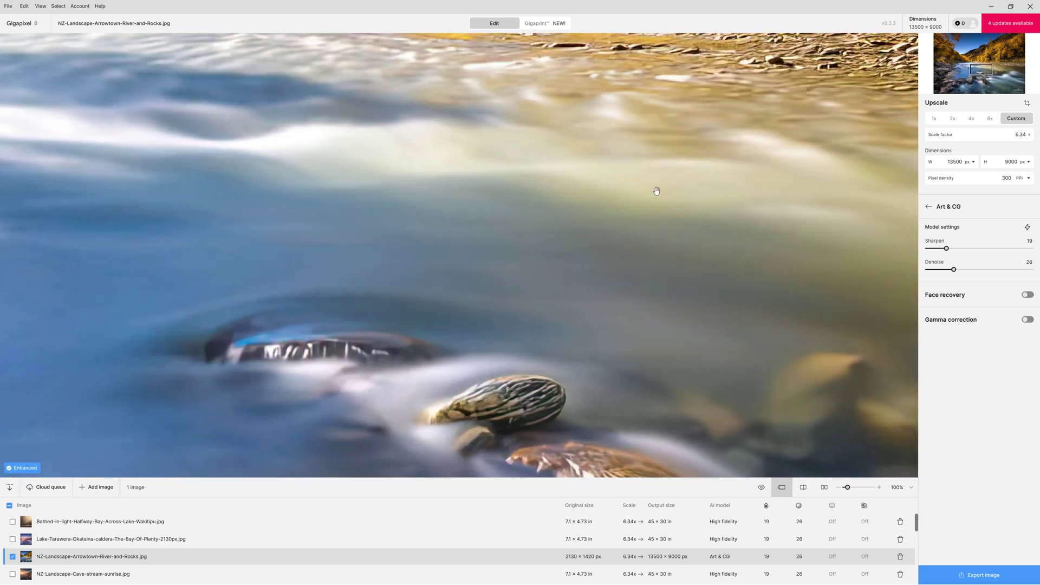
pyautogui.moveTo(657, 191); pyautogui.dragTo(621, 390)
# Step: Set the AI model back to High fidelity and inspect the trees and the rocky riverbank
pyautogui.click(948, 206)
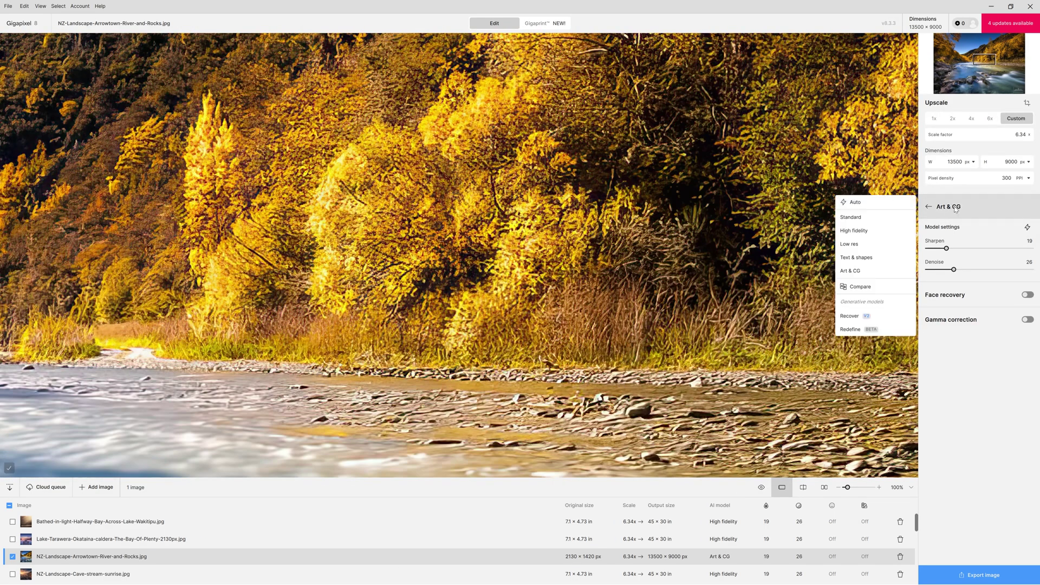
pyautogui.click(873, 234)
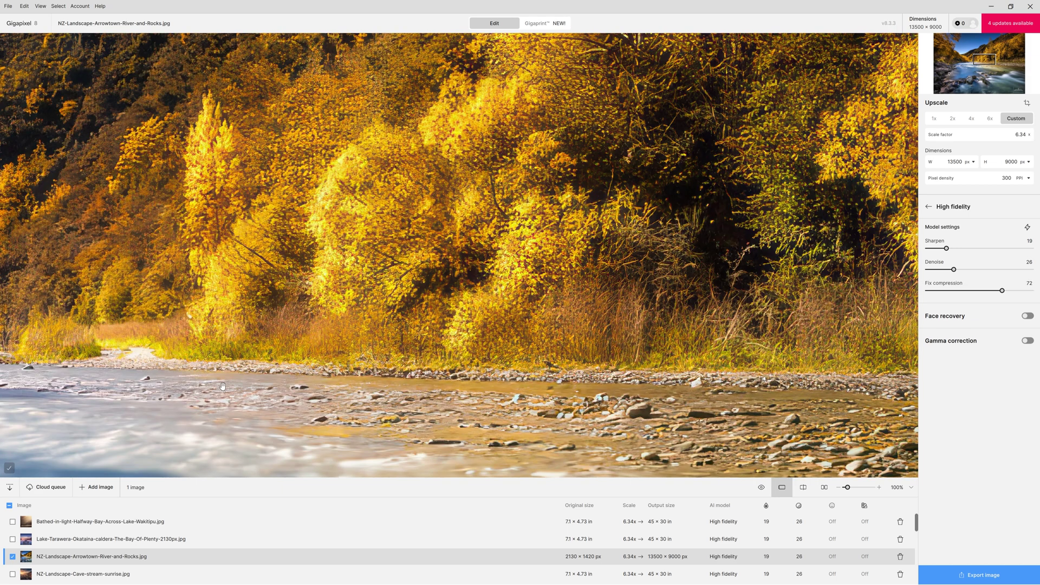
pyautogui.moveTo(141, 412); pyautogui.dragTo(883, 65)
pyautogui.moveTo(32, 108); pyautogui.dragTo(849, 198)
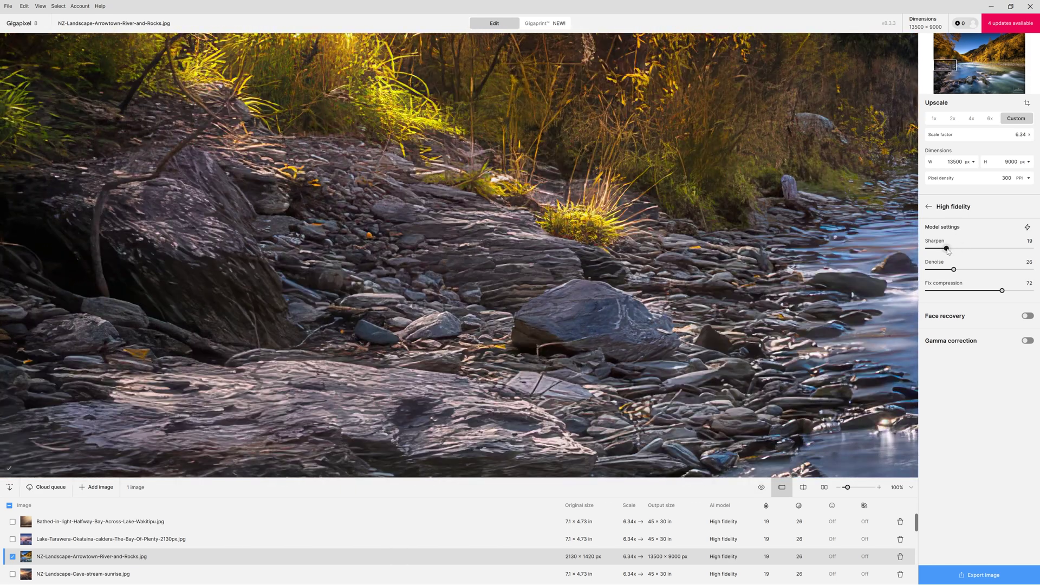
# Step: Set Sharpen, Denoise and Fix compression to 1 and compare the riverbank with the original in the split view
pyautogui.moveTo(927, 249); pyautogui.dragTo(927, 249)
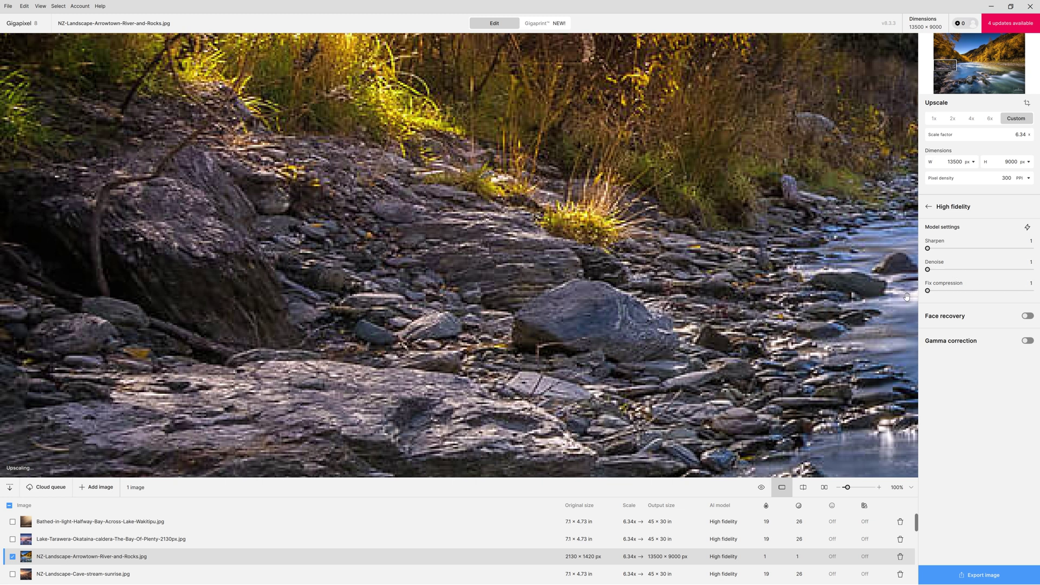
pyautogui.moveTo(459, 239); pyautogui.dragTo(447, 260)
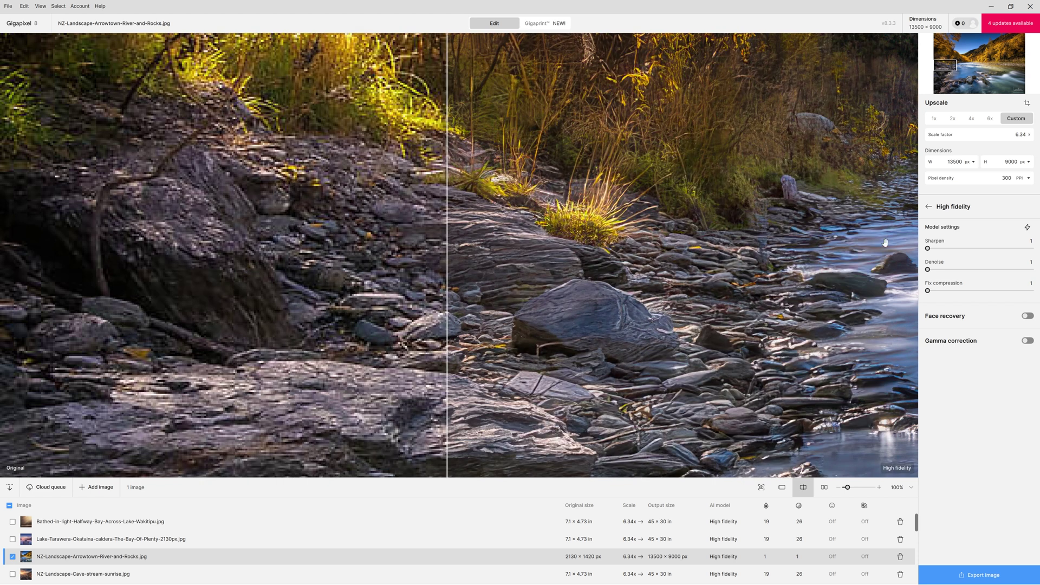
# Step: Set Sharpen to 21 and Denoise to 17 for the High fidelity model
pyautogui.moveTo(950, 255); pyautogui.dragTo(947, 259)
pyautogui.moveTo(941, 271); pyautogui.dragTo(946, 271)
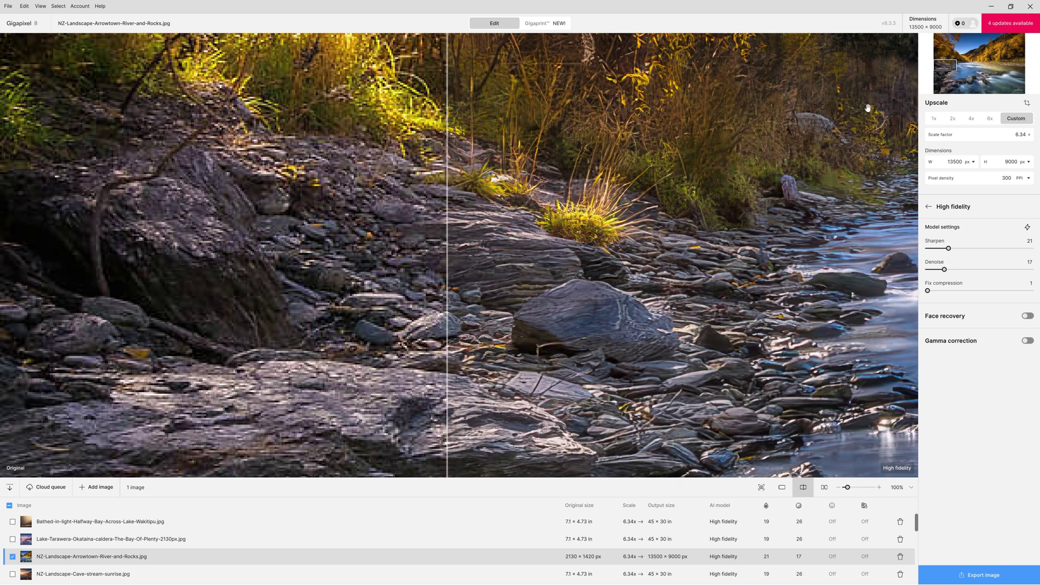
# Step: Set Fix compression to 60, checking the sky and hillside edges against the original
pyautogui.moveTo(955, 62)
pyautogui.mouseDown()
pyautogui.moveTo(964, 50)
pyautogui.moveTo(985, 54)
pyautogui.moveTo(957, 58)
pyautogui.moveTo(962, 51)
pyautogui.mouseUp()
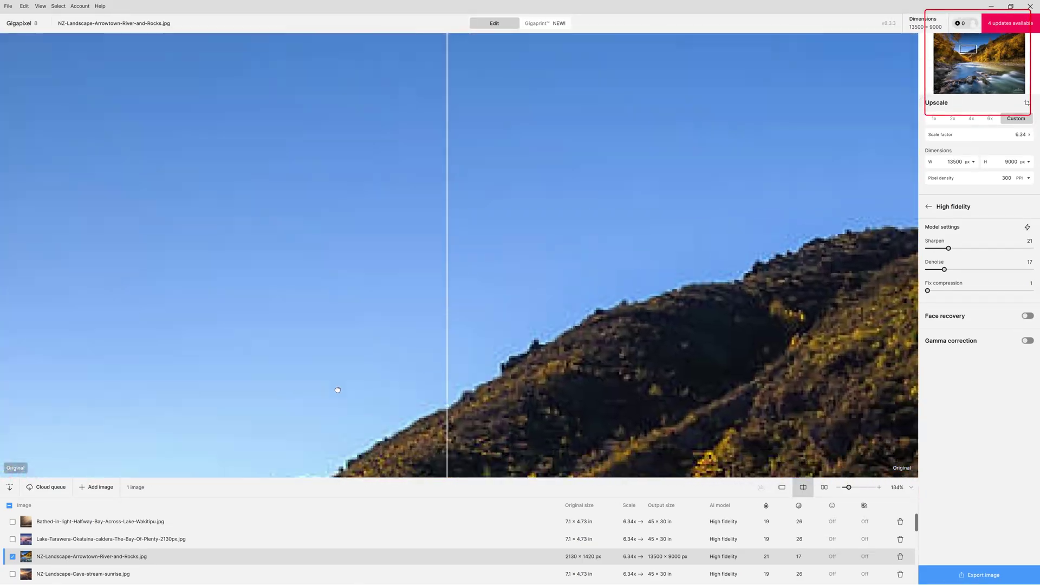
pyautogui.moveTo(332, 392)
pyautogui.mouseDown()
pyautogui.moveTo(652, 279)
pyautogui.moveTo(785, 281)
pyautogui.moveTo(669, 292)
pyautogui.moveTo(629, 273)
pyautogui.moveTo(688, 290)
pyautogui.moveTo(692, 243)
pyautogui.mouseUp()
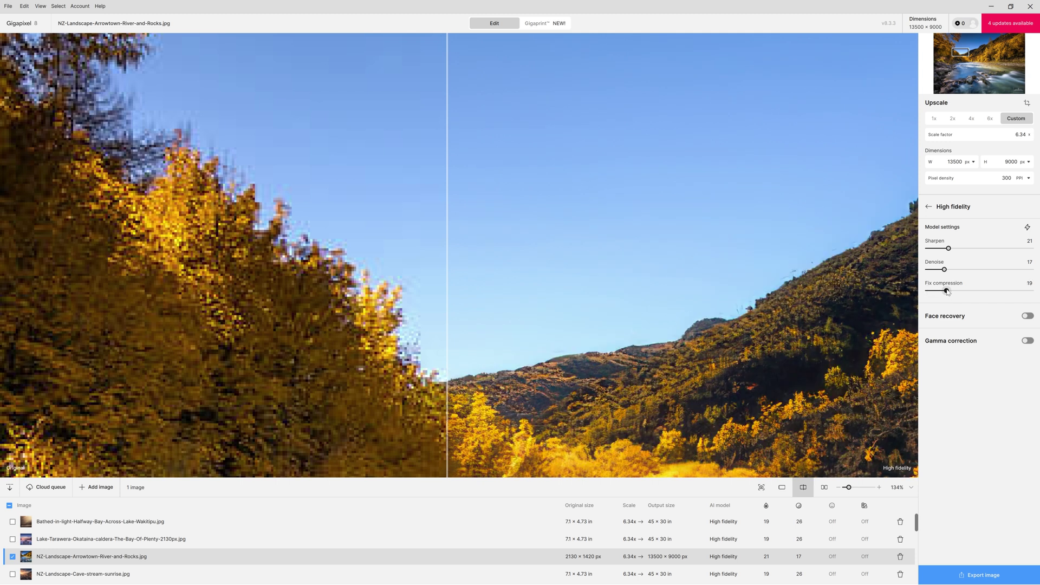
pyautogui.moveTo(968, 291); pyautogui.dragTo(989, 290)
pyautogui.moveTo(789, 248); pyautogui.dragTo(87, 471)
pyautogui.moveTo(526, 236); pyautogui.dragTo(299, 349)
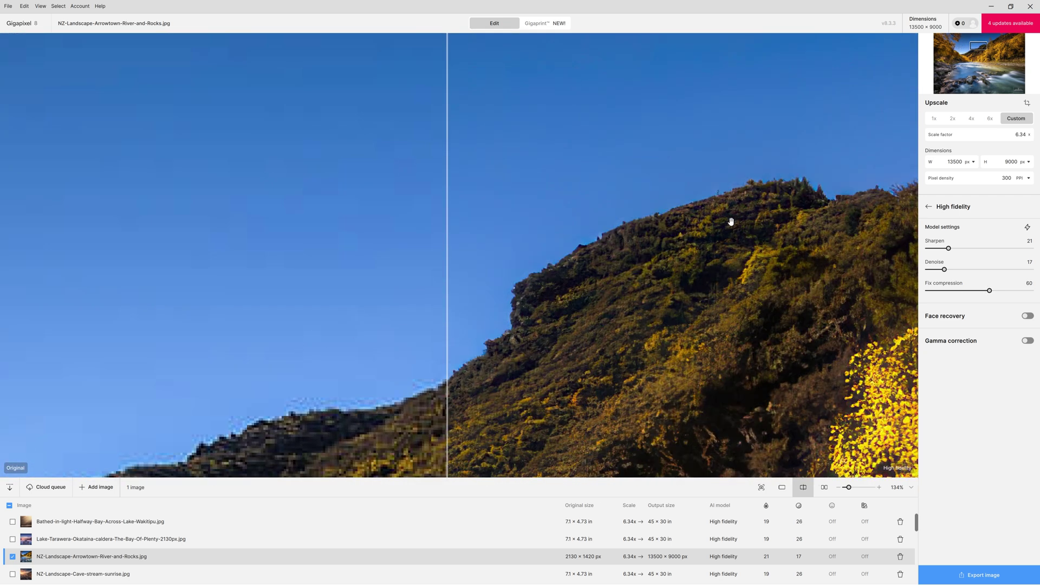
# Step: Export the upscaled Arrowtown river and rocks photo in JPEG format with the sRGB IEC61966-2-1 black scaled color space
pyautogui.moveTo(450, 250); pyautogui.dragTo(263, 291)
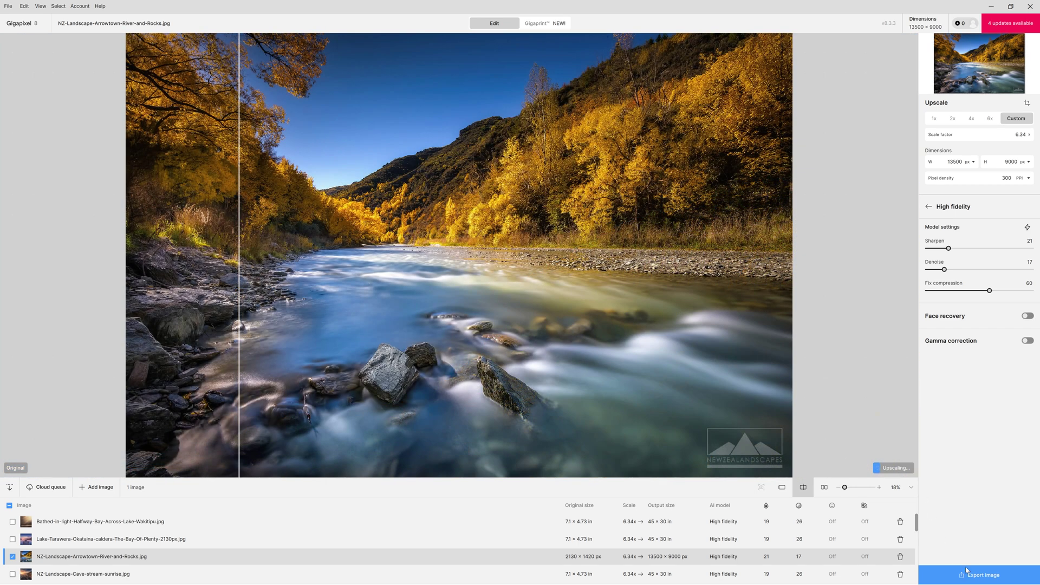
pyautogui.click(966, 571)
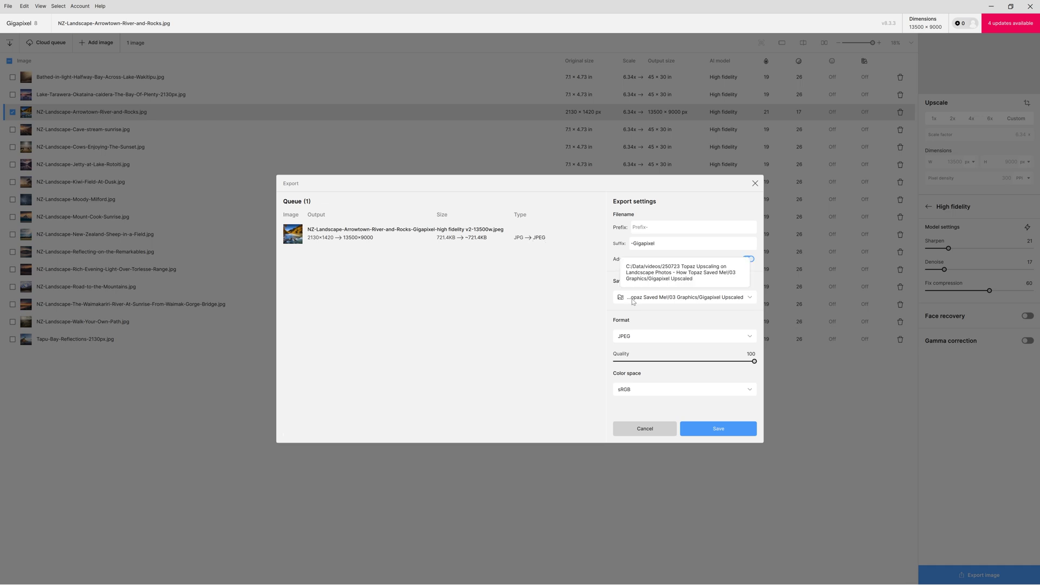
pyautogui.click(639, 340)
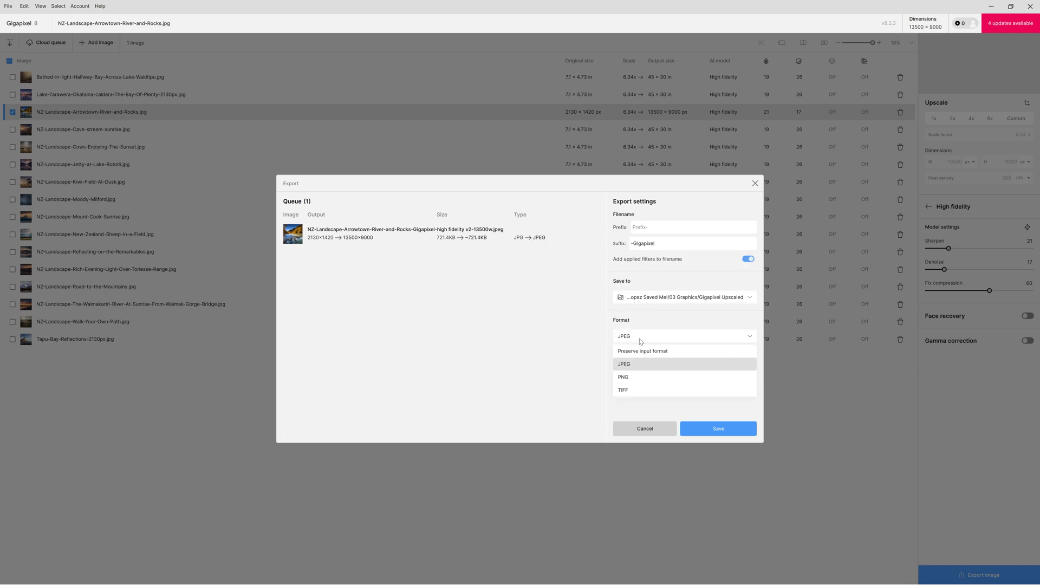
pyautogui.click(639, 368)
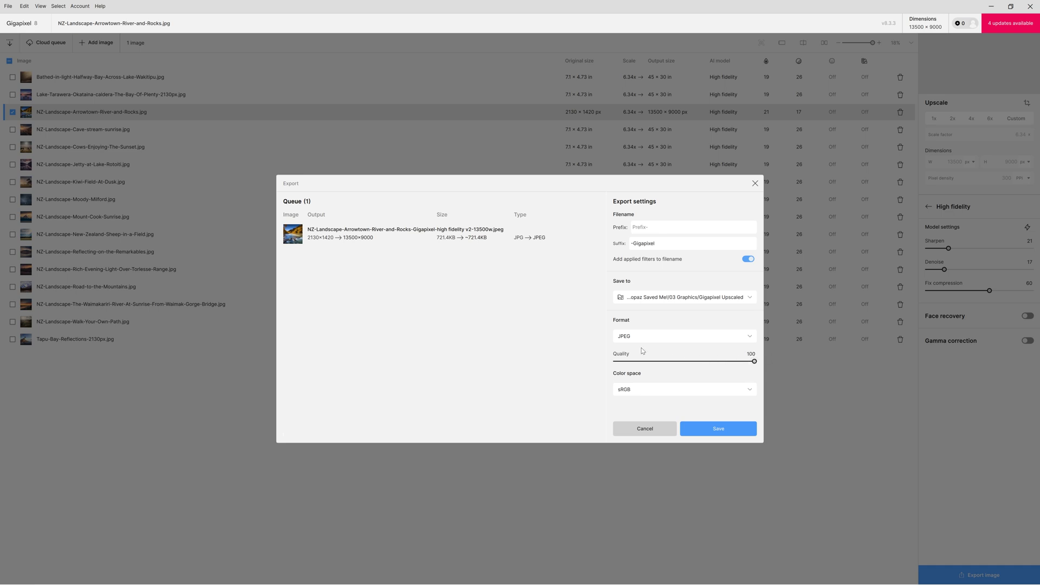
pyautogui.click(707, 391)
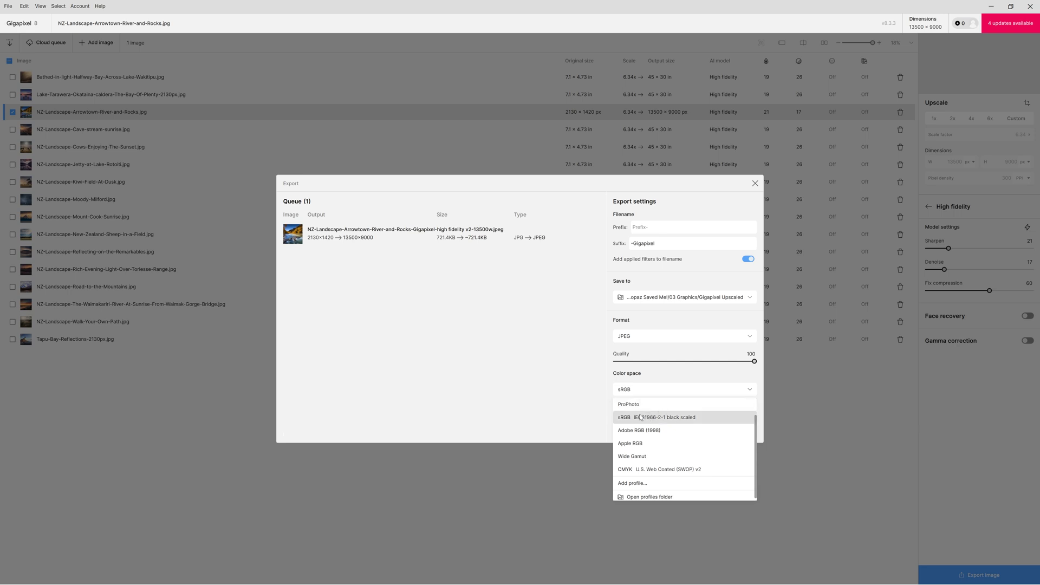
pyautogui.click(645, 417)
pyautogui.click(726, 429)
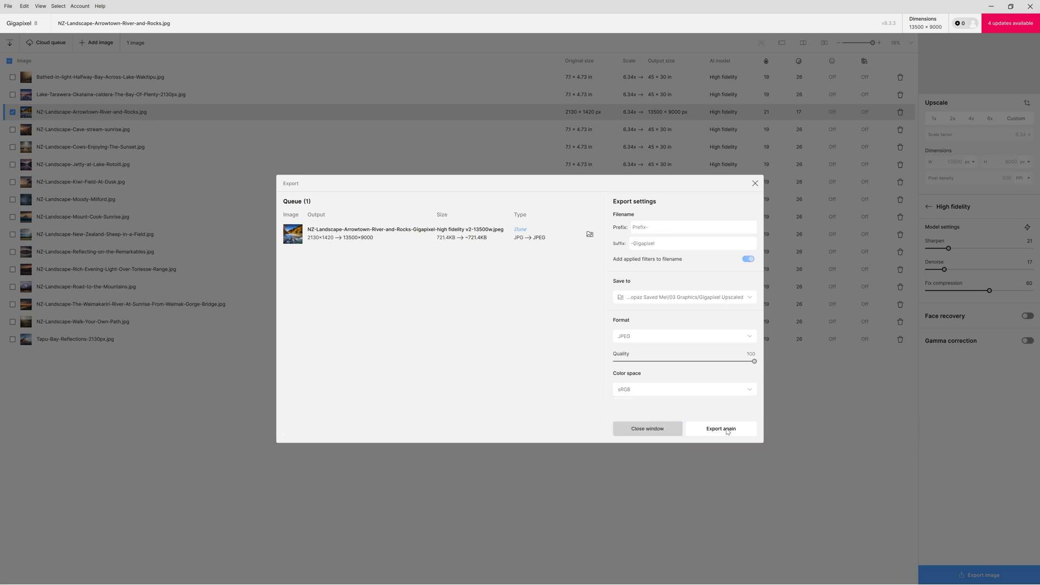